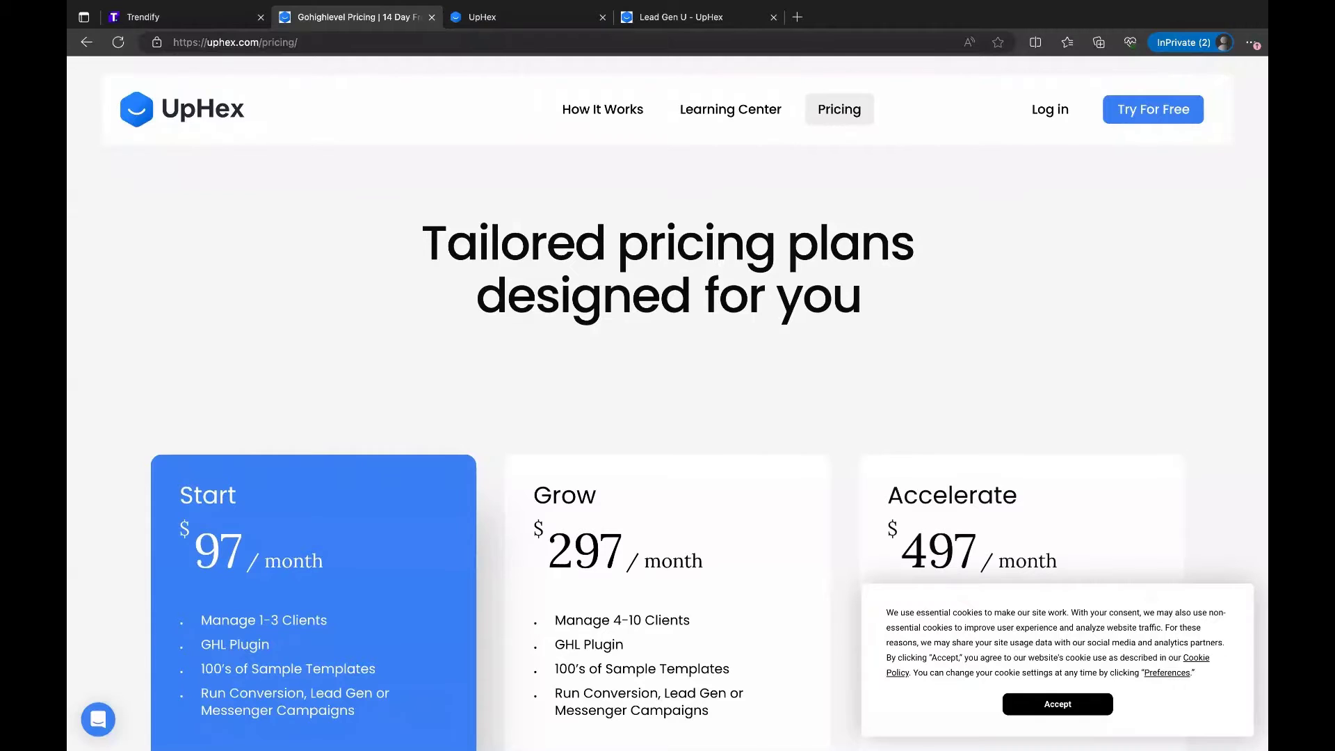
Step: Scroll down to the Start, Grow and Accelerate plan cards and accept the cookie notice
{"action": "scroll", "coordinate": [667, 417], "scroll_direction": "down", "scroll_amount": 1}
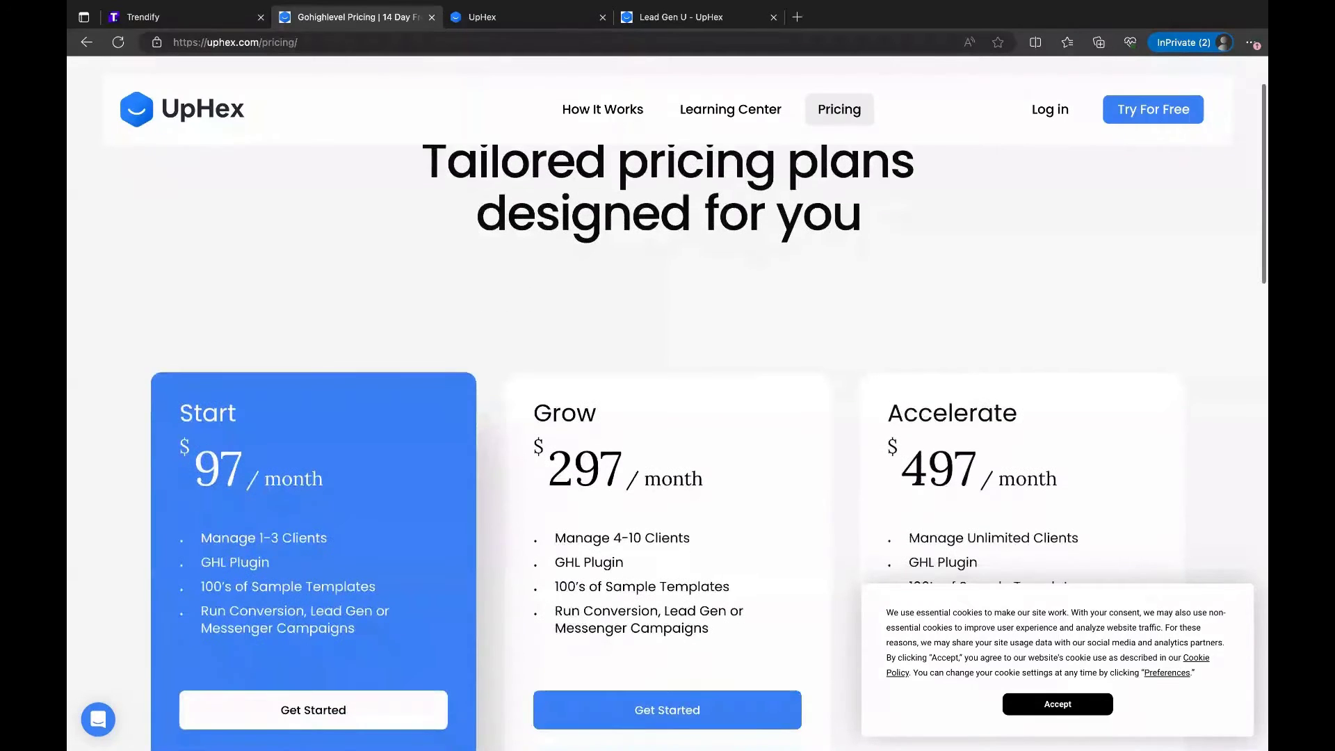
{"action": "scroll", "coordinate": [487, 356], "scroll_direction": "down", "scroll_amount": 1}
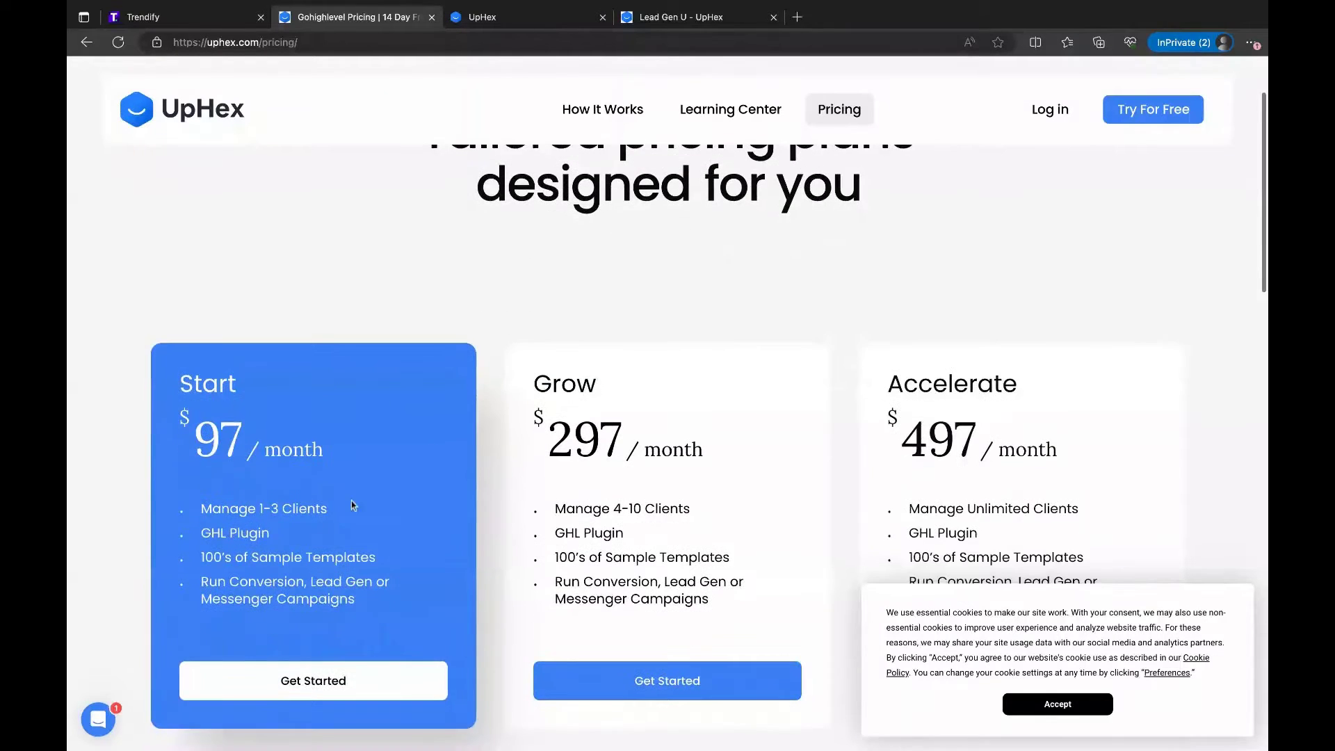
{"action": "left_click", "coordinate": [1055, 704]}
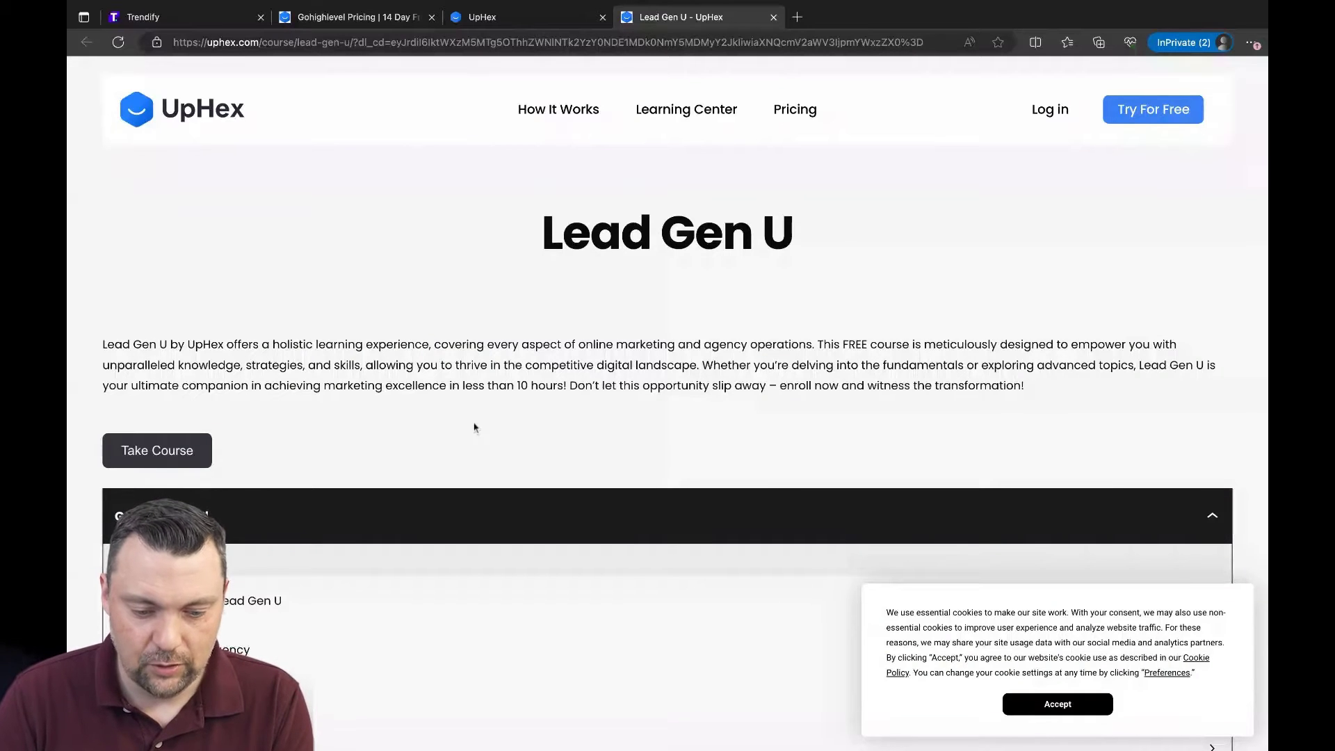
Step: Skim the Lead Gen U course page, then return to the UpHex Template Library
{"action": "scroll", "coordinate": [474, 426], "scroll_direction": "down", "scroll_amount": 8}
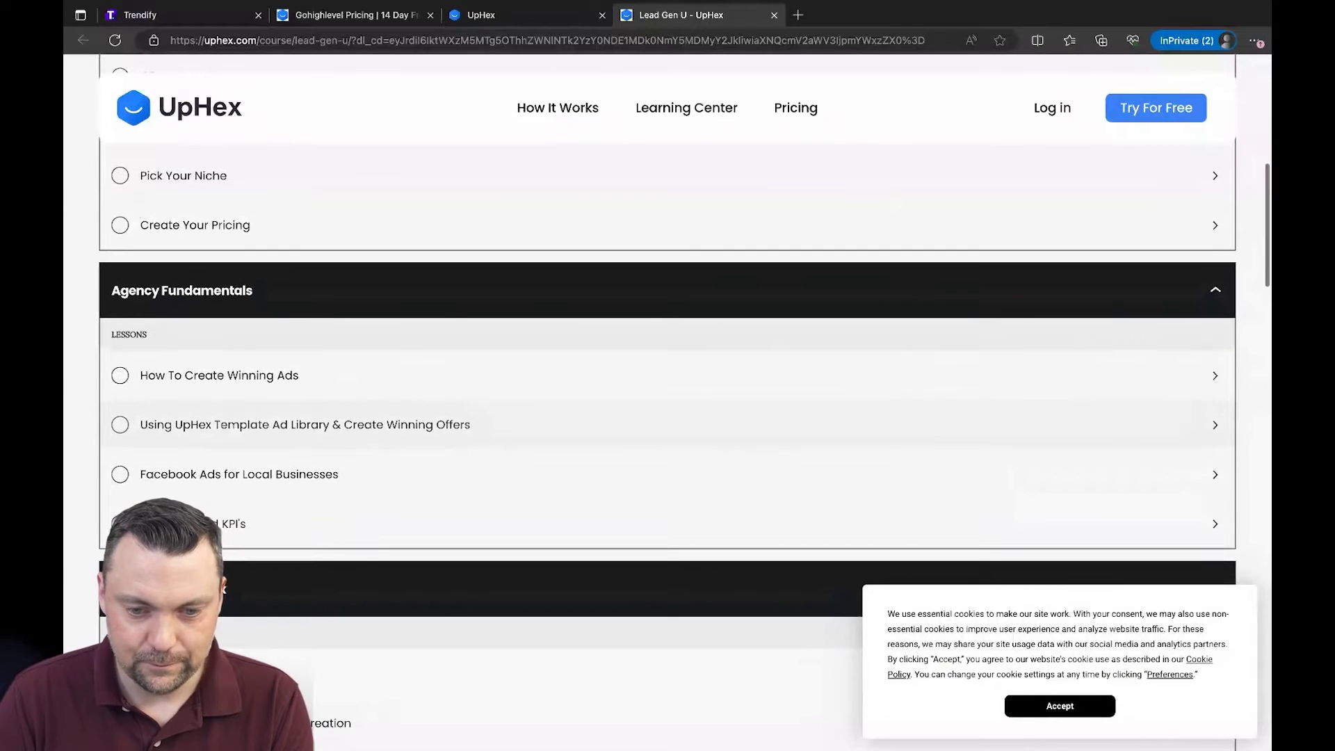
{"action": "scroll", "coordinate": [551, 233], "scroll_direction": "up", "scroll_amount": 4}
{"action": "left_click", "coordinate": [478, 17]}
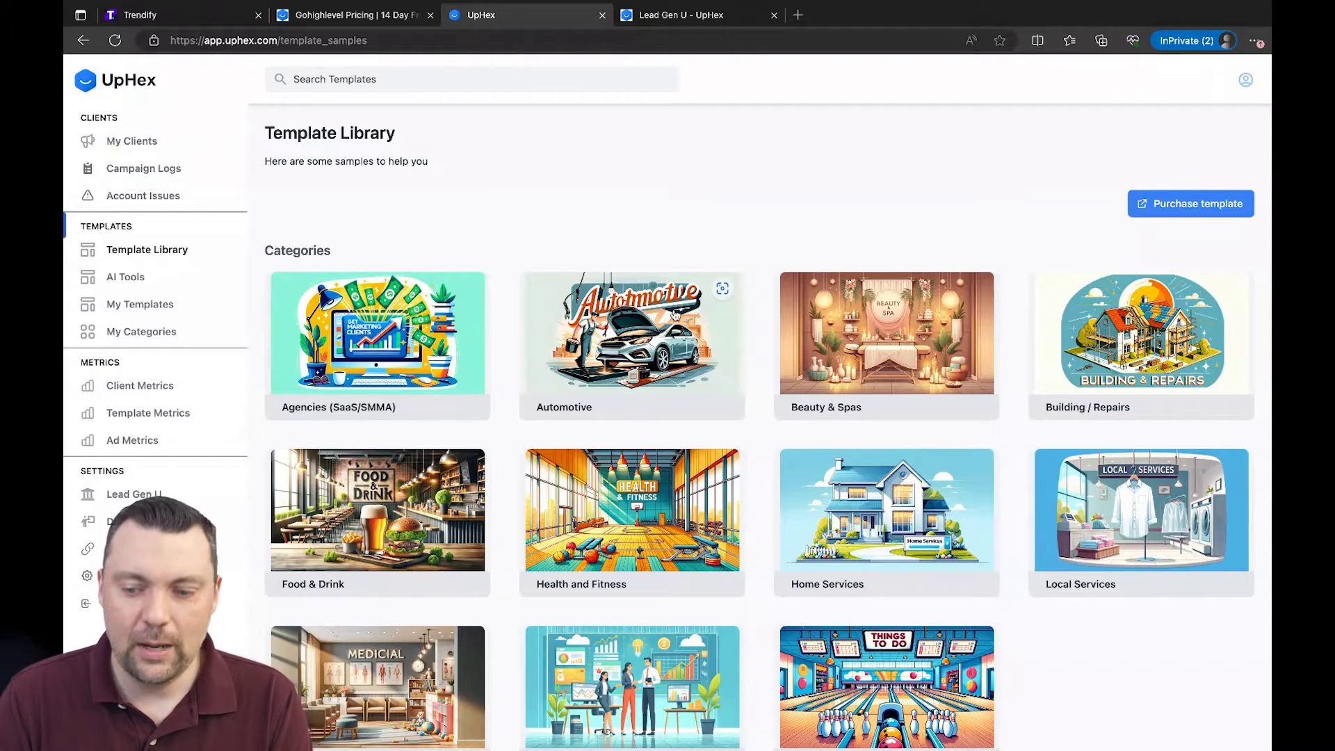
Step: Scroll the template categories and open the Building / Repairs category
{"action": "scroll", "coordinate": [674, 314], "scroll_direction": "down", "scroll_amount": 1}
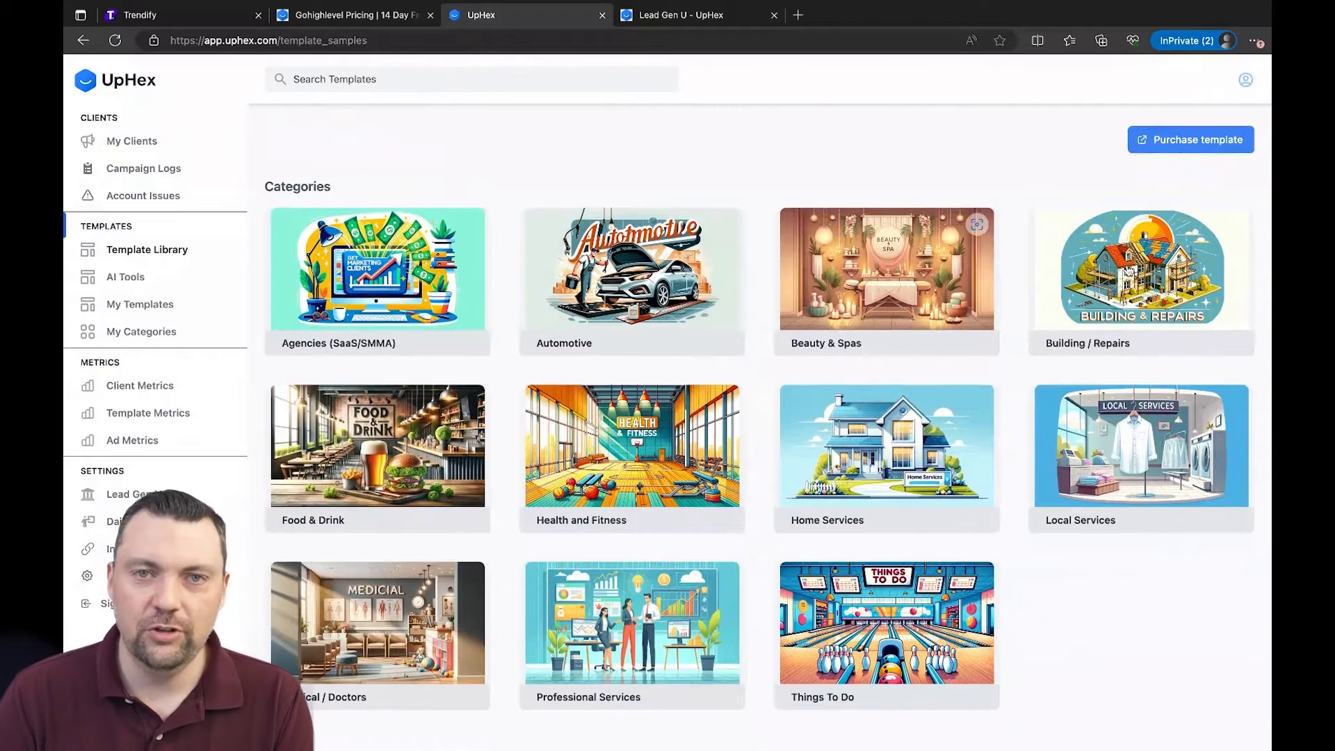
{"action": "left_click", "coordinate": [1111, 265]}
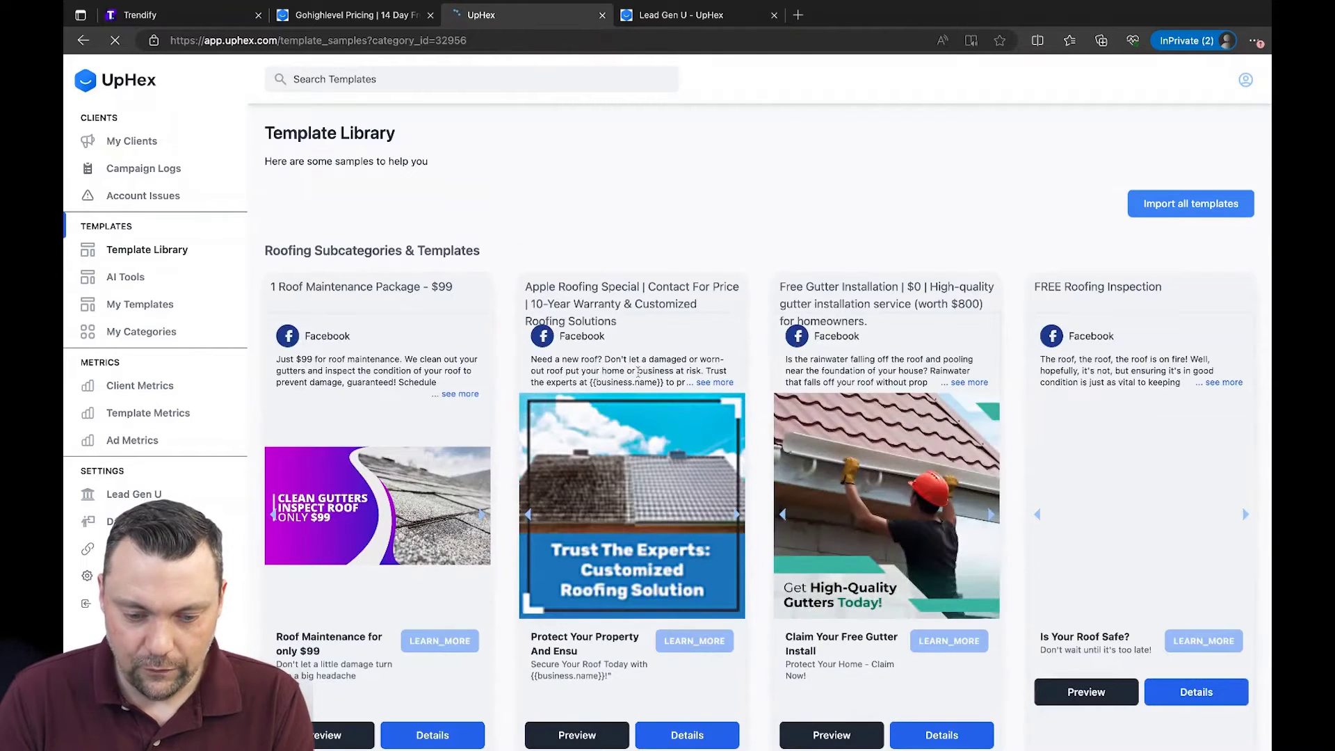
Step: Scroll through the Roofing templates, from the $99 maintenance package to the gutter offers
{"action": "scroll", "coordinate": [637, 371], "scroll_direction": "down", "scroll_amount": 1}
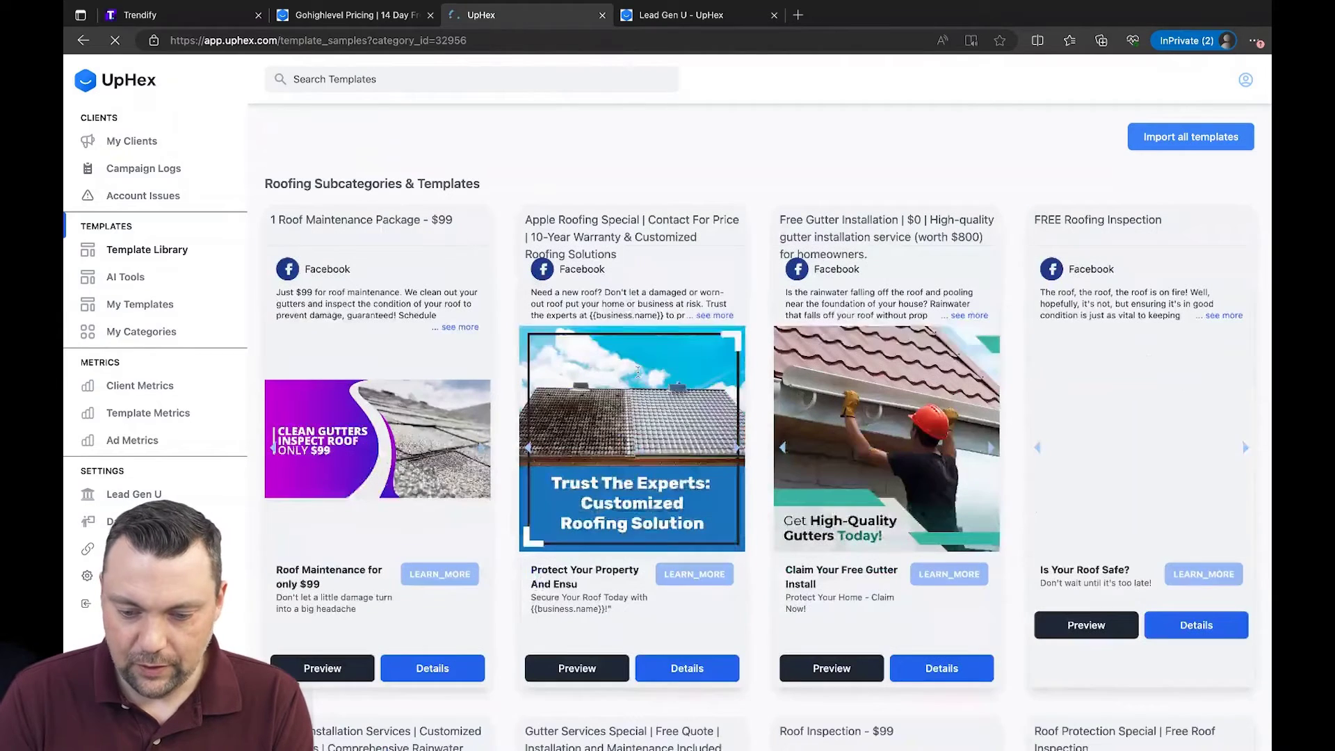
{"action": "scroll", "coordinate": [765, 424], "scroll_direction": "down", "scroll_amount": 2}
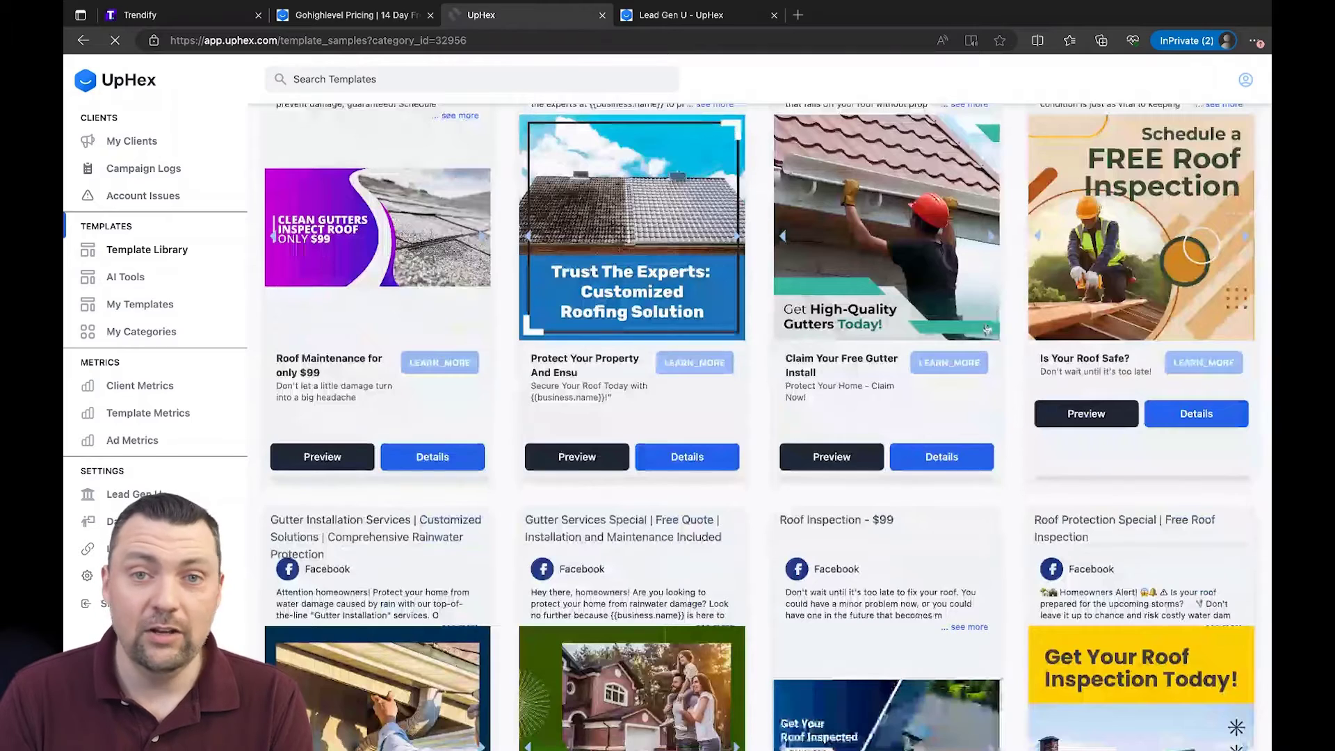
{"action": "scroll", "coordinate": [987, 330], "scroll_direction": "up", "scroll_amount": 3}
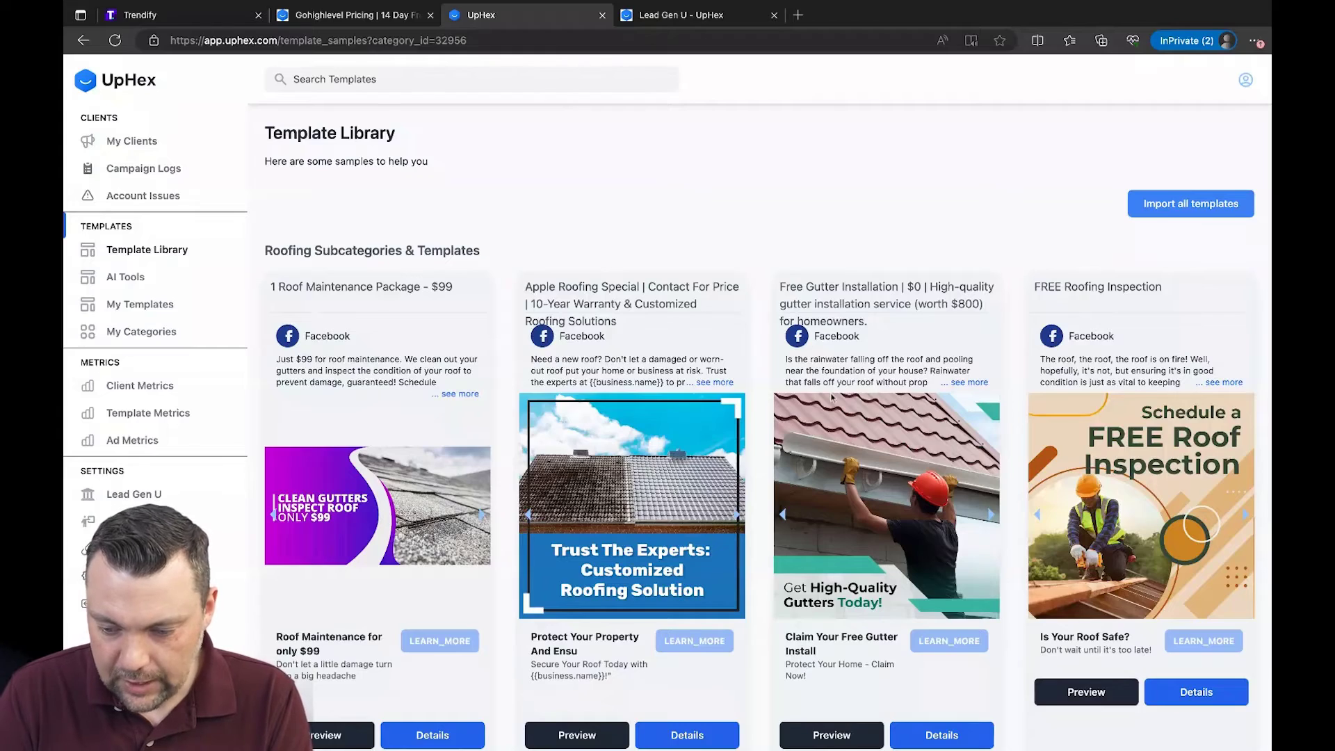
{"action": "scroll", "coordinate": [832, 397], "scroll_direction": "down", "scroll_amount": 1}
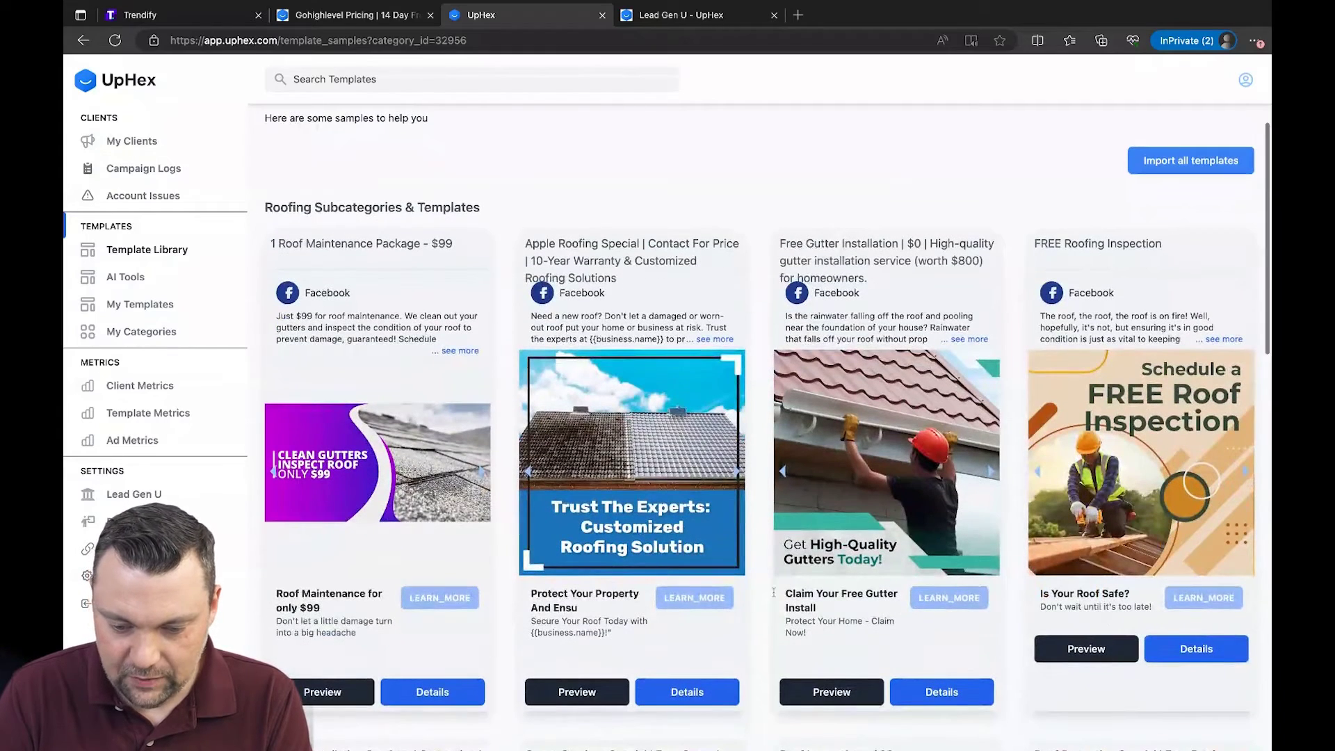
{"action": "scroll", "coordinate": [736, 598], "scroll_direction": "down", "scroll_amount": 3}
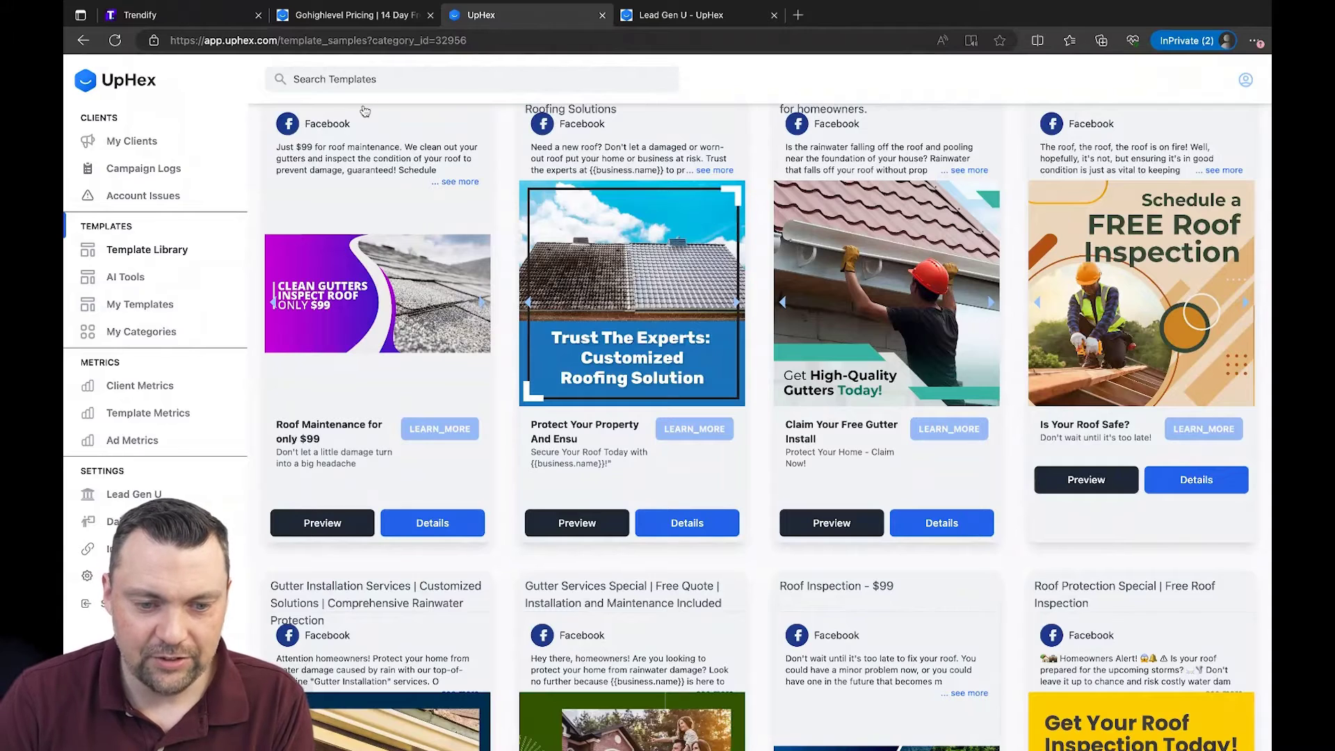
Step: Switch to the Trendify ads dashboard and start launching a new campaign
{"action": "left_click", "coordinate": [189, 20]}
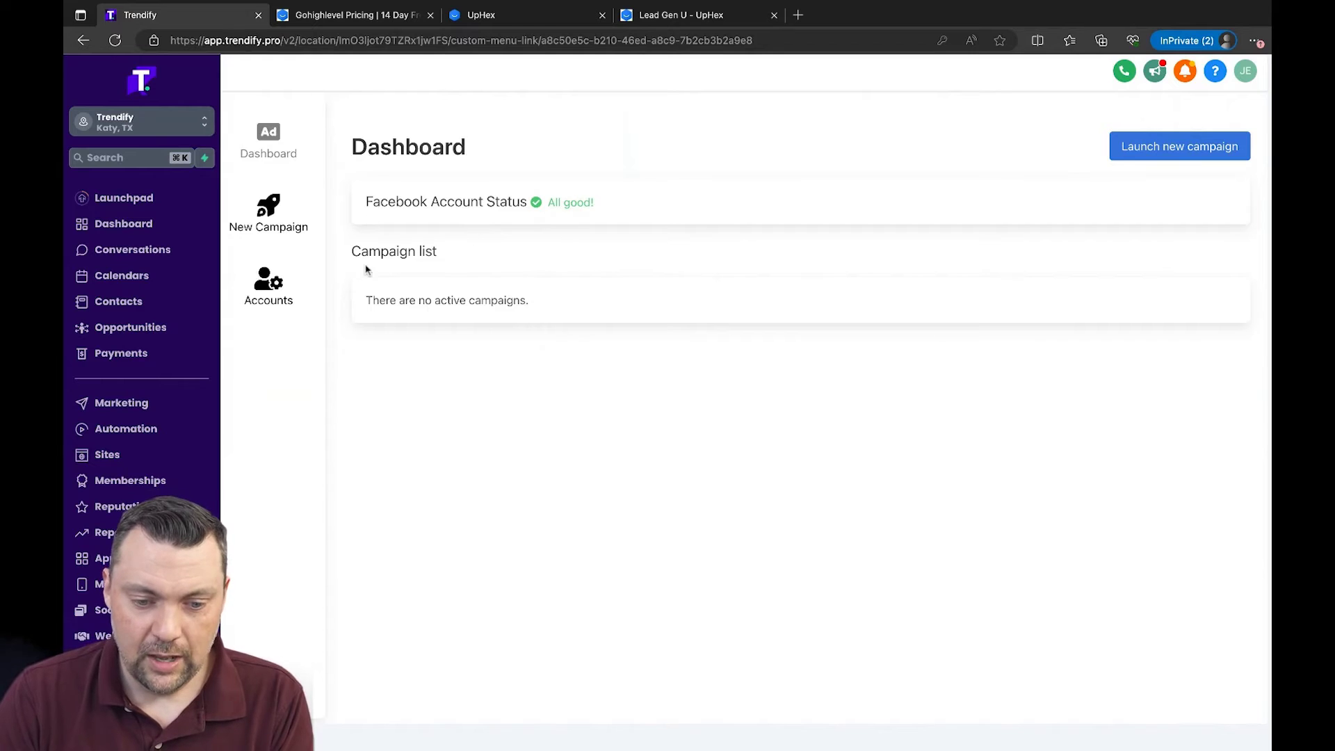
{"action": "left_click", "coordinate": [1157, 153]}
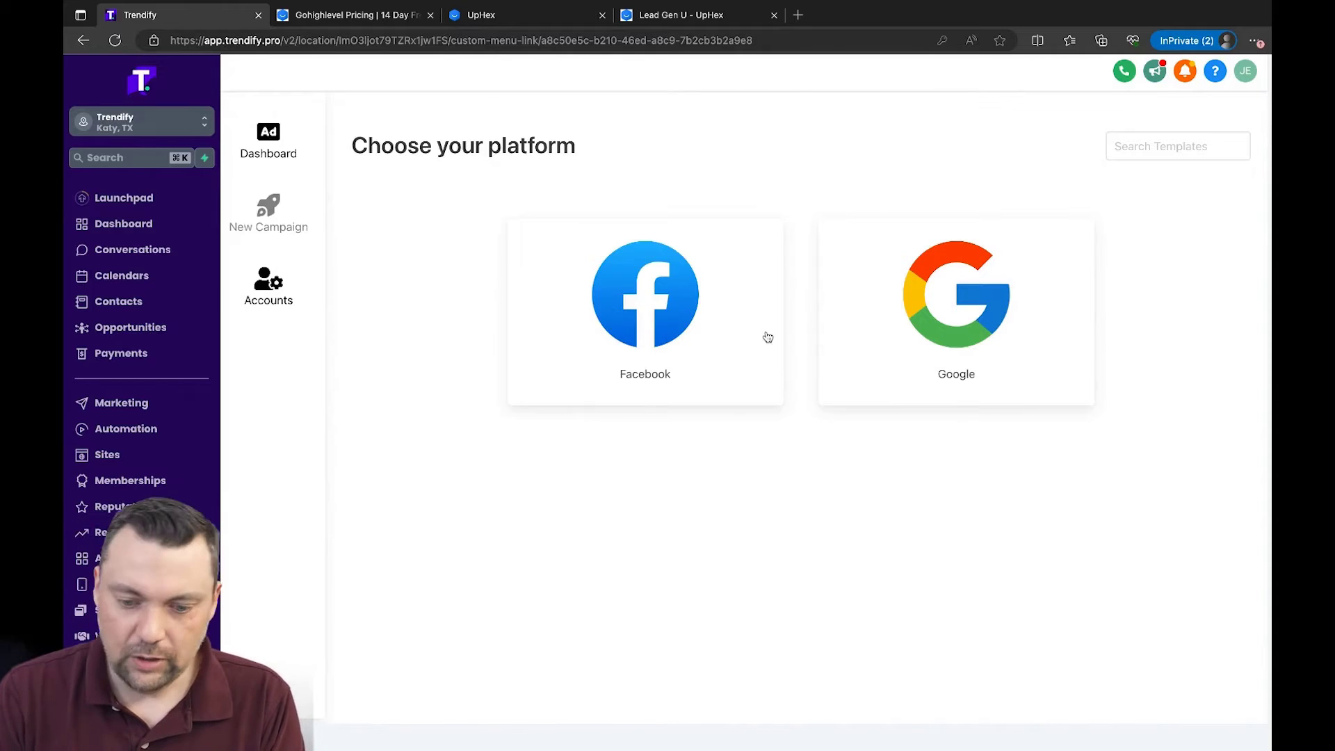
Step: Start a Facebook campaign from the Real Estate Copy 'Buy Sell Checklist' template
{"action": "left_click", "coordinate": [648, 337]}
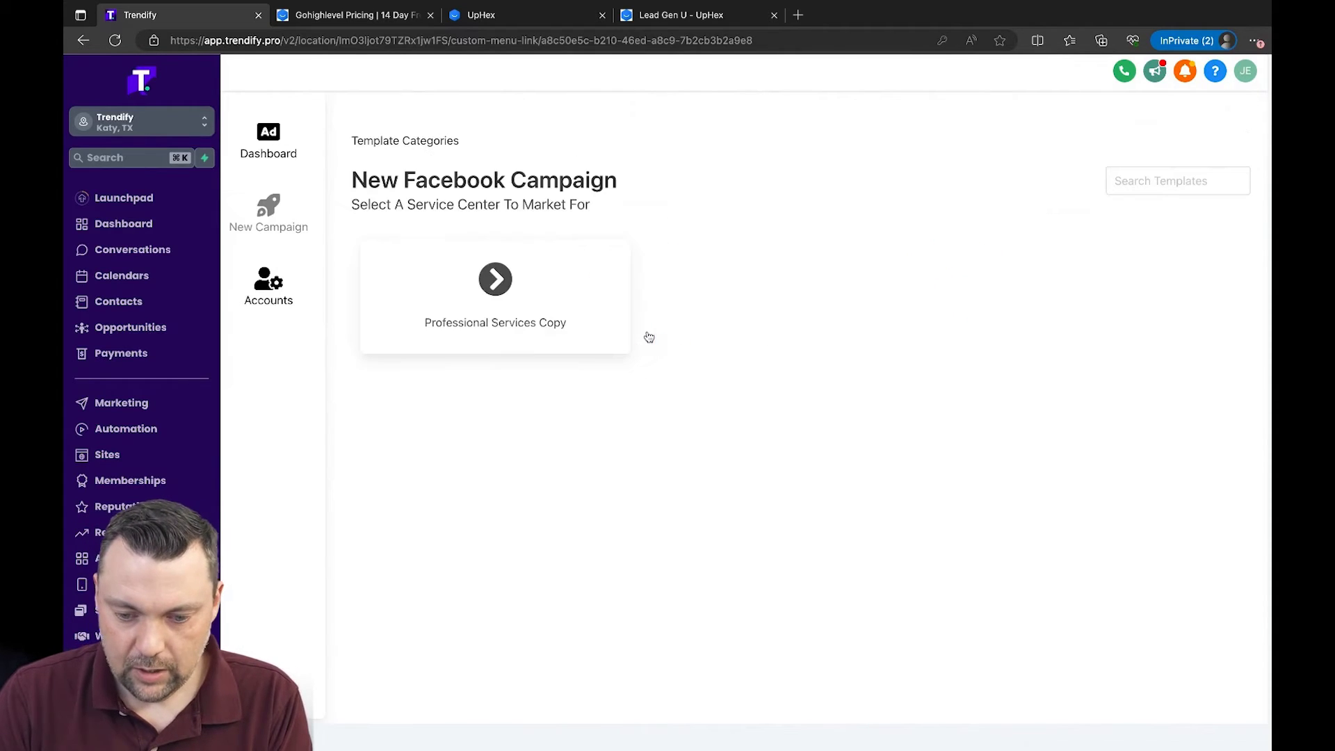
{"action": "left_click", "coordinate": [484, 294]}
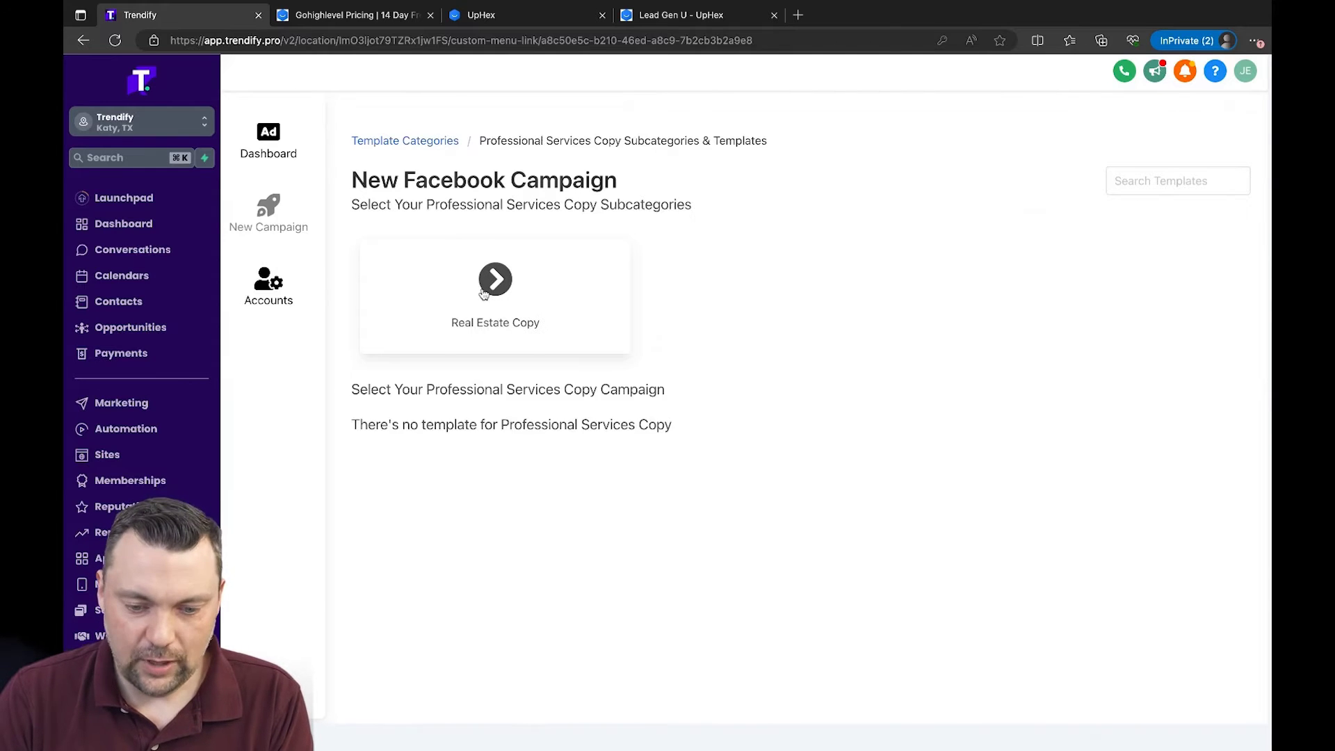
{"action": "left_click", "coordinate": [494, 304]}
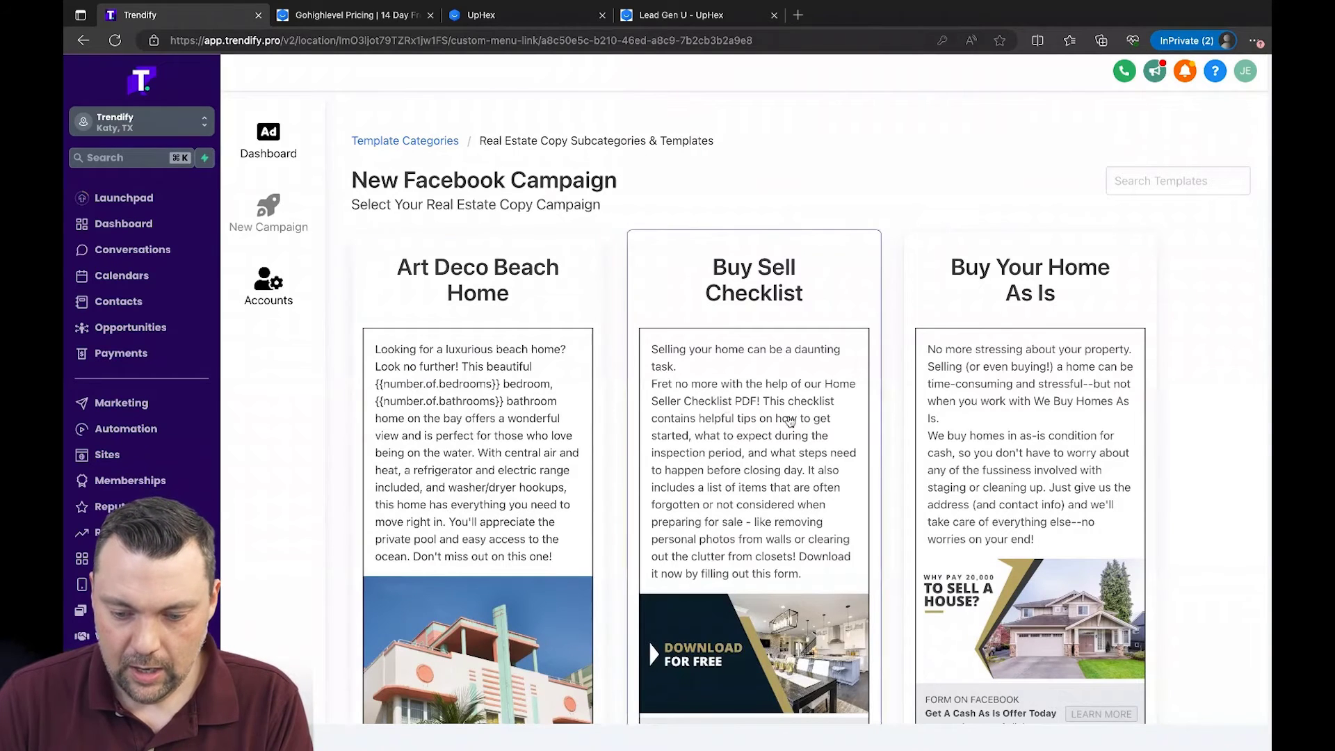
{"action": "scroll", "coordinate": [754, 417], "scroll_direction": "down", "scroll_amount": 3}
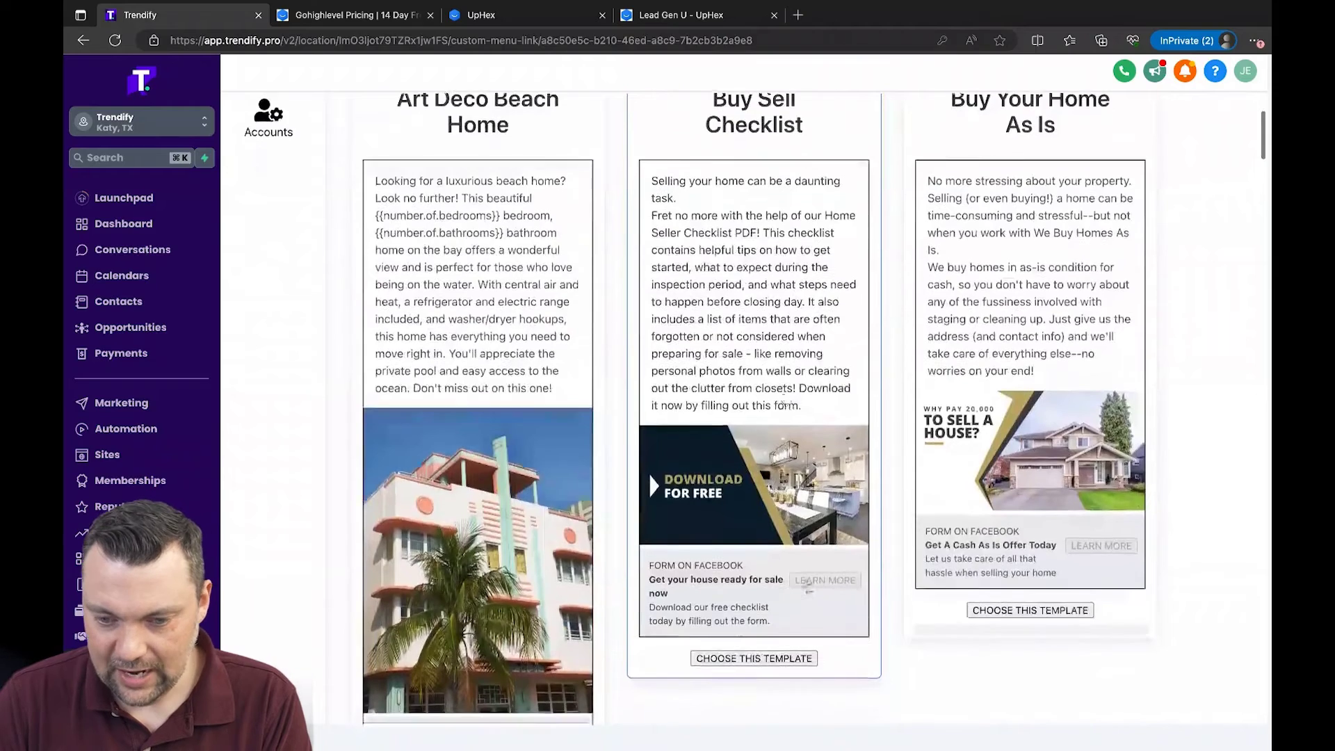
{"action": "scroll", "coordinate": [755, 640], "scroll_direction": "down", "scroll_amount": 1}
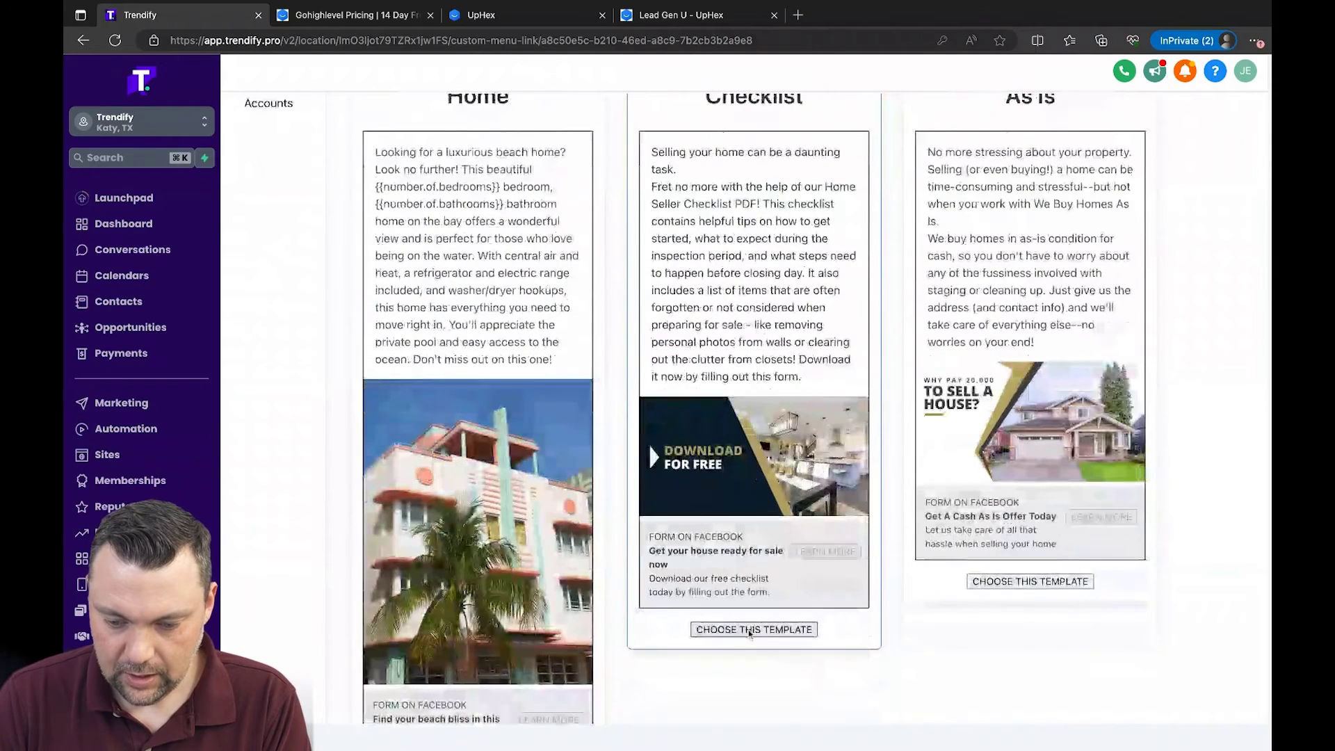
{"action": "left_click", "coordinate": [751, 630]}
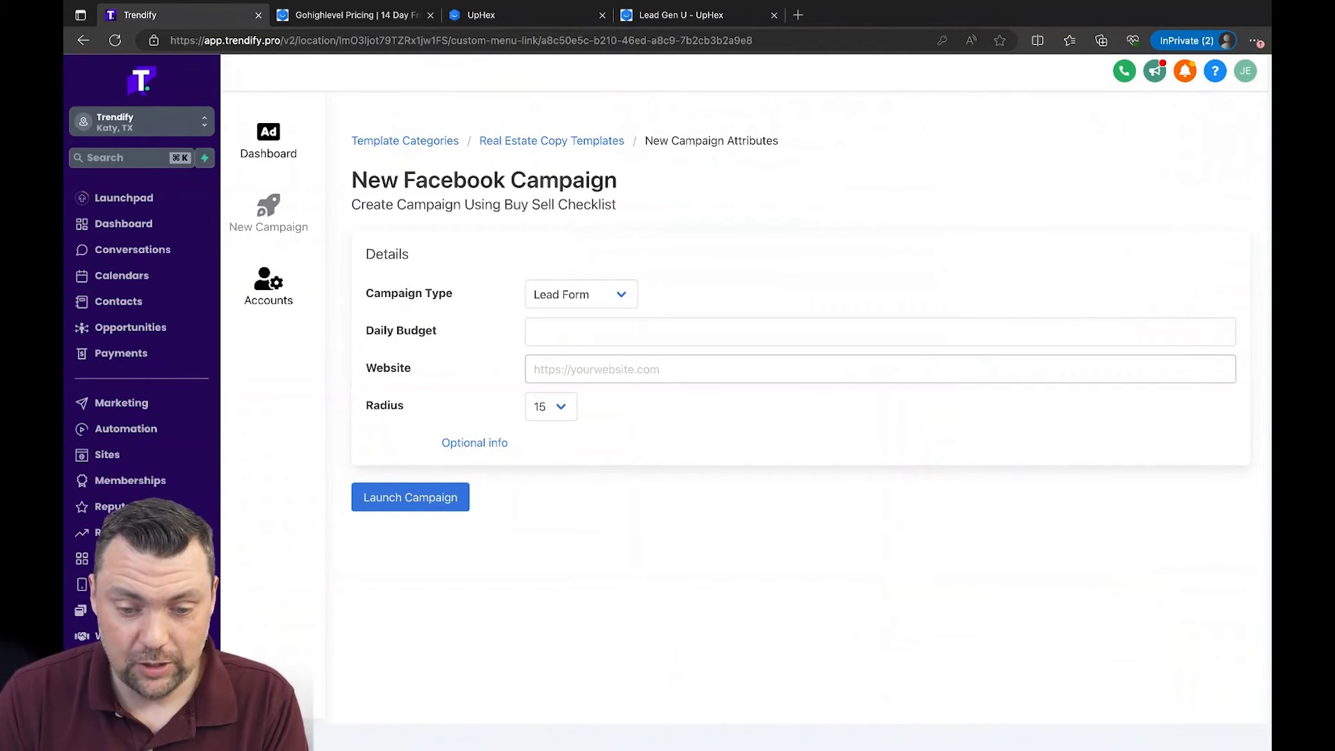
Step: Keep the Lead Form type, set daily budget 5 and website ghlfree.com, and show the optional settings
{"action": "left_click", "coordinate": [570, 294]}
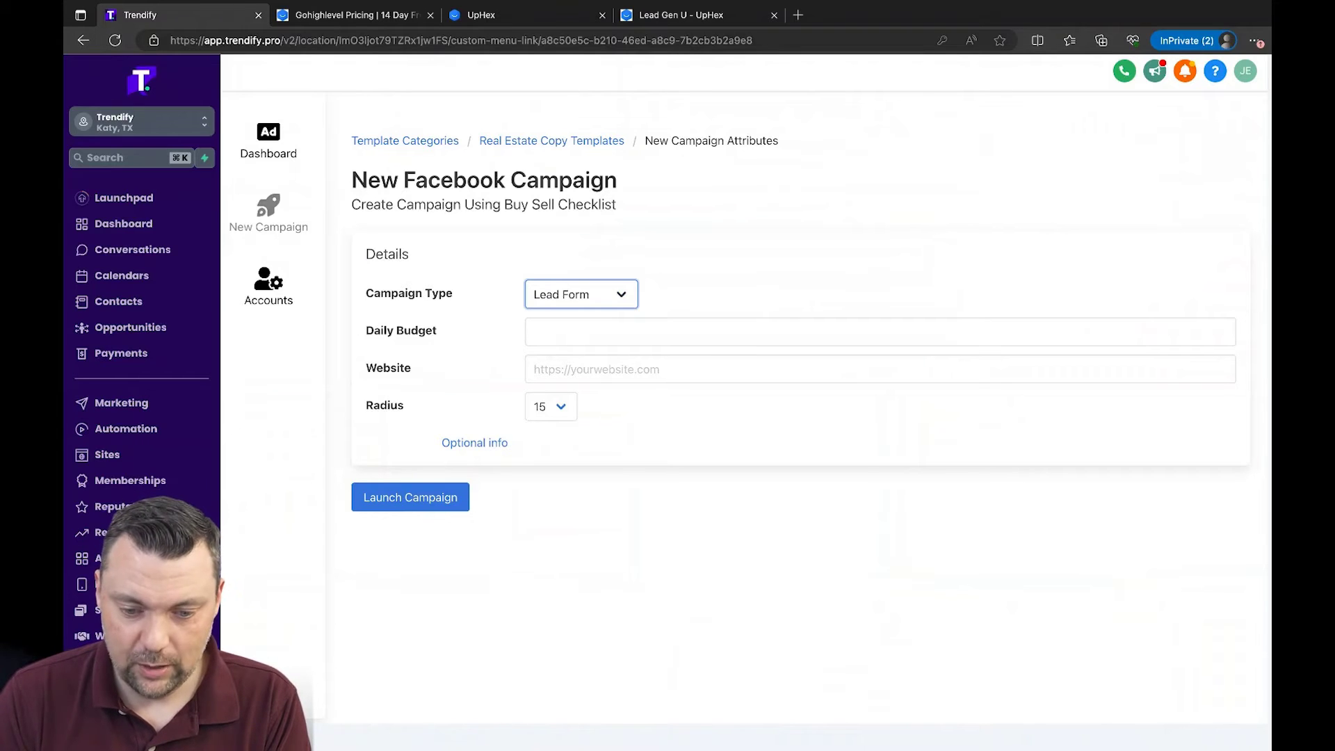
{"action": "left_click", "coordinate": [561, 338]}
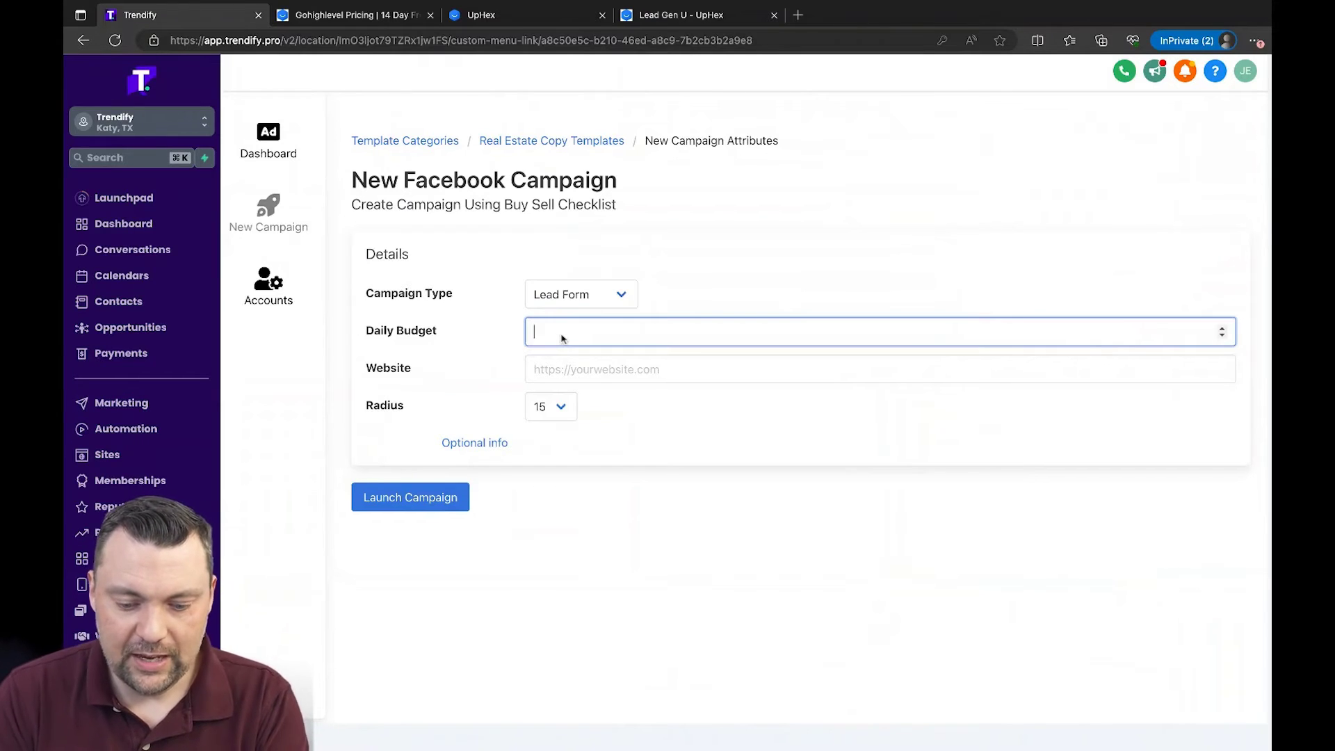
{"action": "type", "text": "5"}
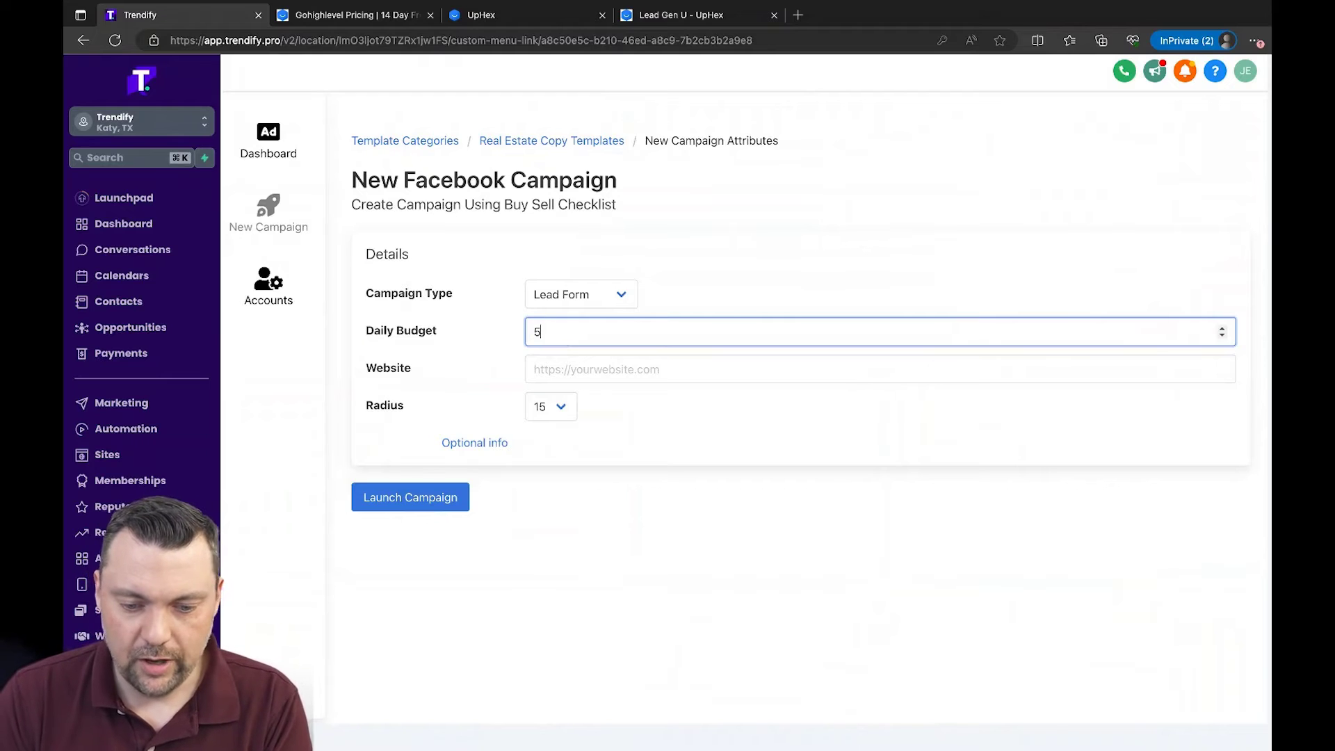
{"action": "left_click", "coordinate": [601, 369]}
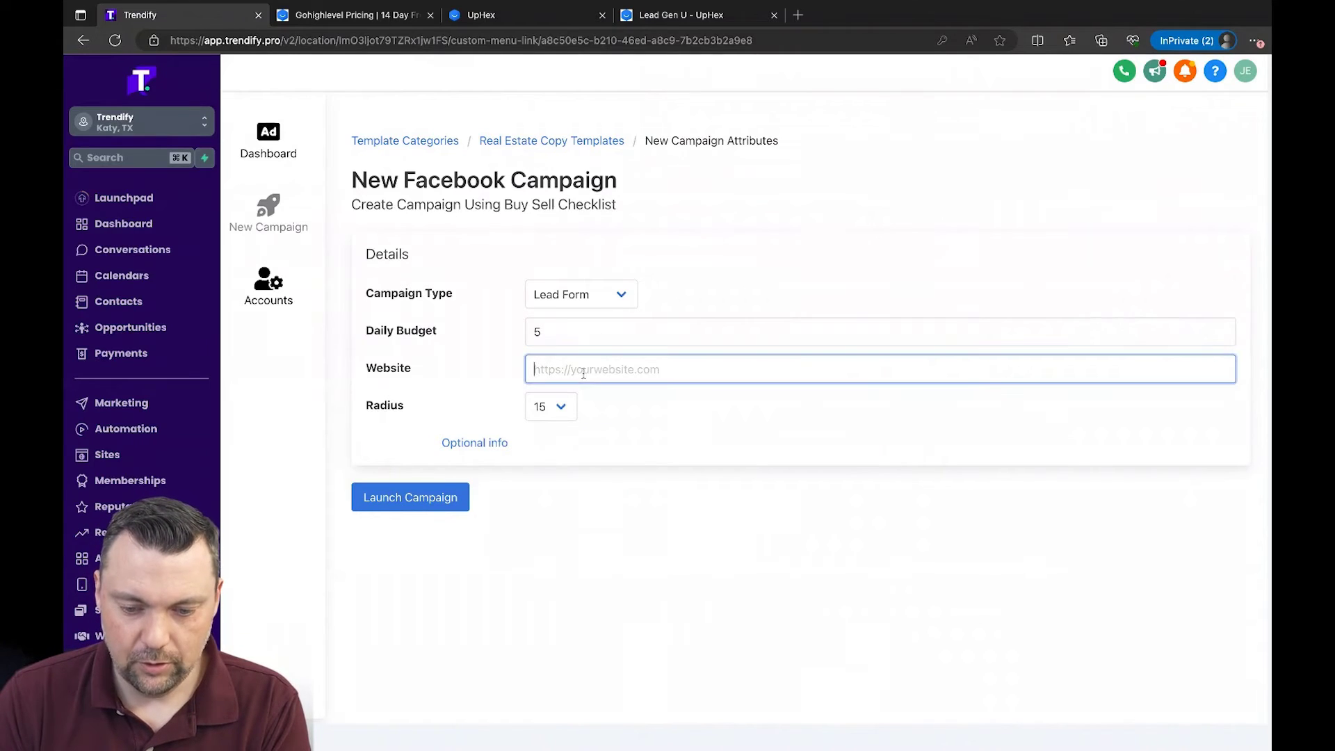
{"action": "type", "text": "ghlfree.com"}
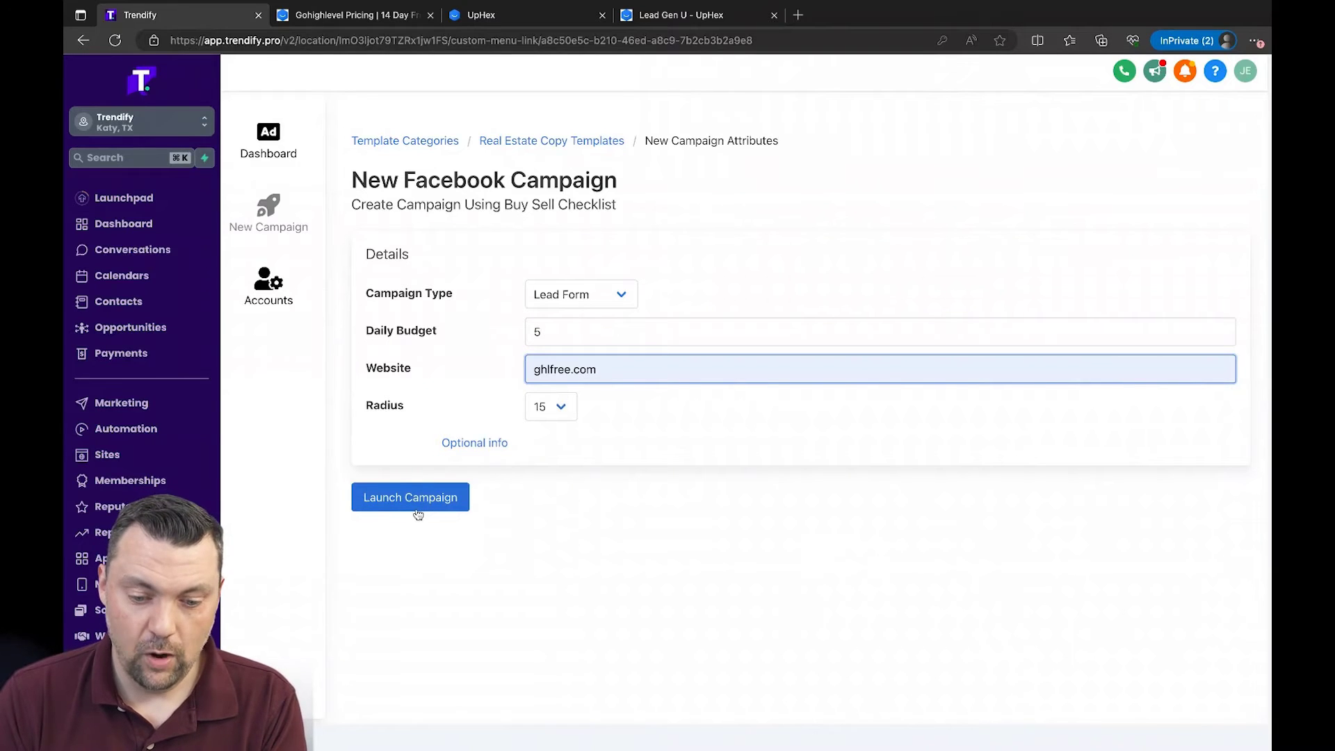
{"action": "left_click", "coordinate": [487, 446]}
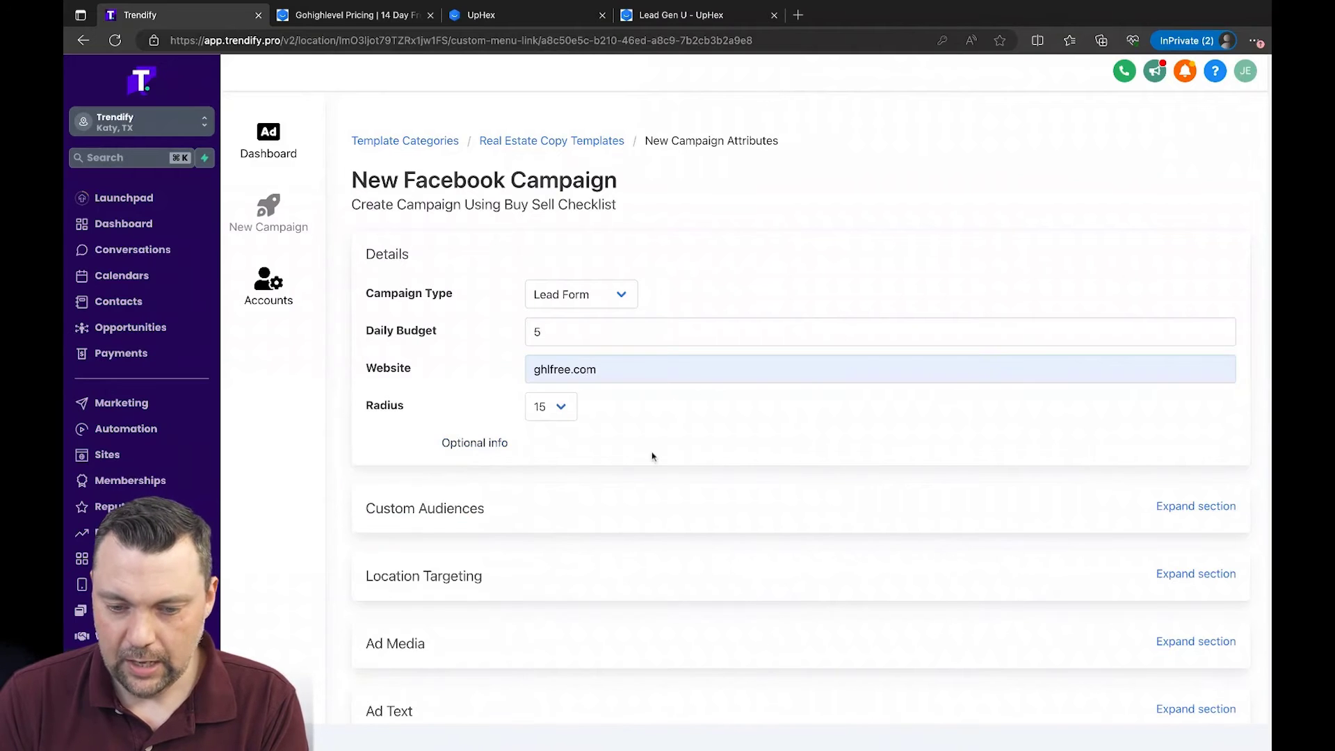
Step: Target the city New Orleans - Louisiana and reveal the Ad Text copy
{"action": "scroll", "coordinate": [652, 454], "scroll_direction": "down", "scroll_amount": 2}
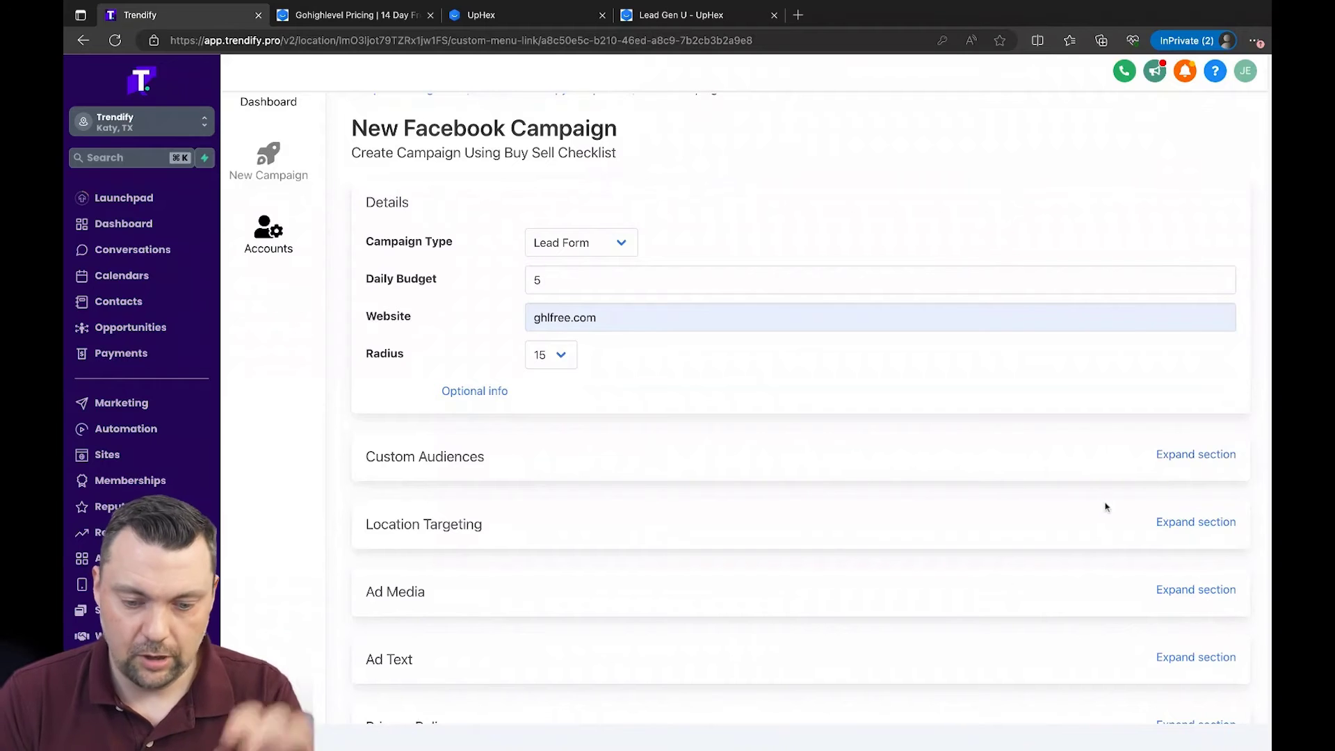
{"action": "scroll", "coordinate": [1106, 507], "scroll_direction": "down", "scroll_amount": 3}
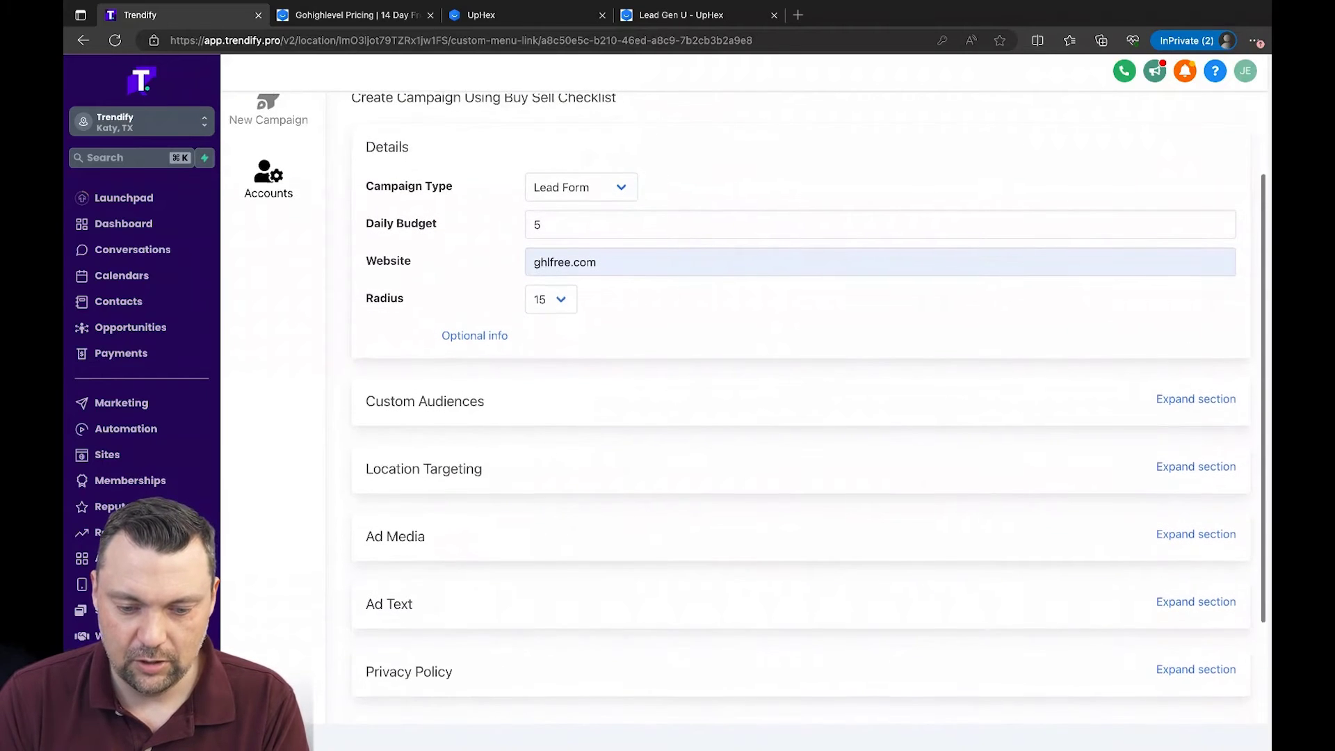
{"action": "left_click", "coordinate": [1189, 439]}
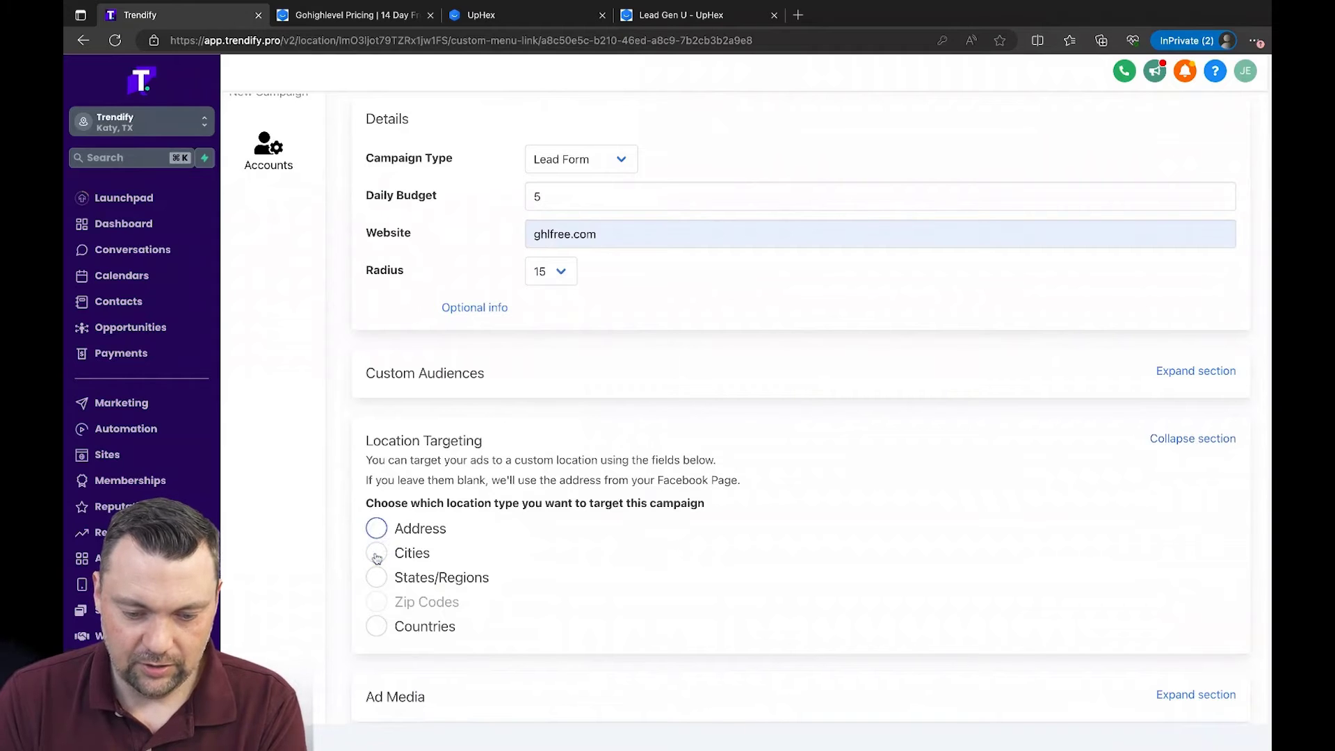
{"action": "left_click", "coordinate": [376, 553]}
{"action": "left_click", "coordinate": [448, 589]}
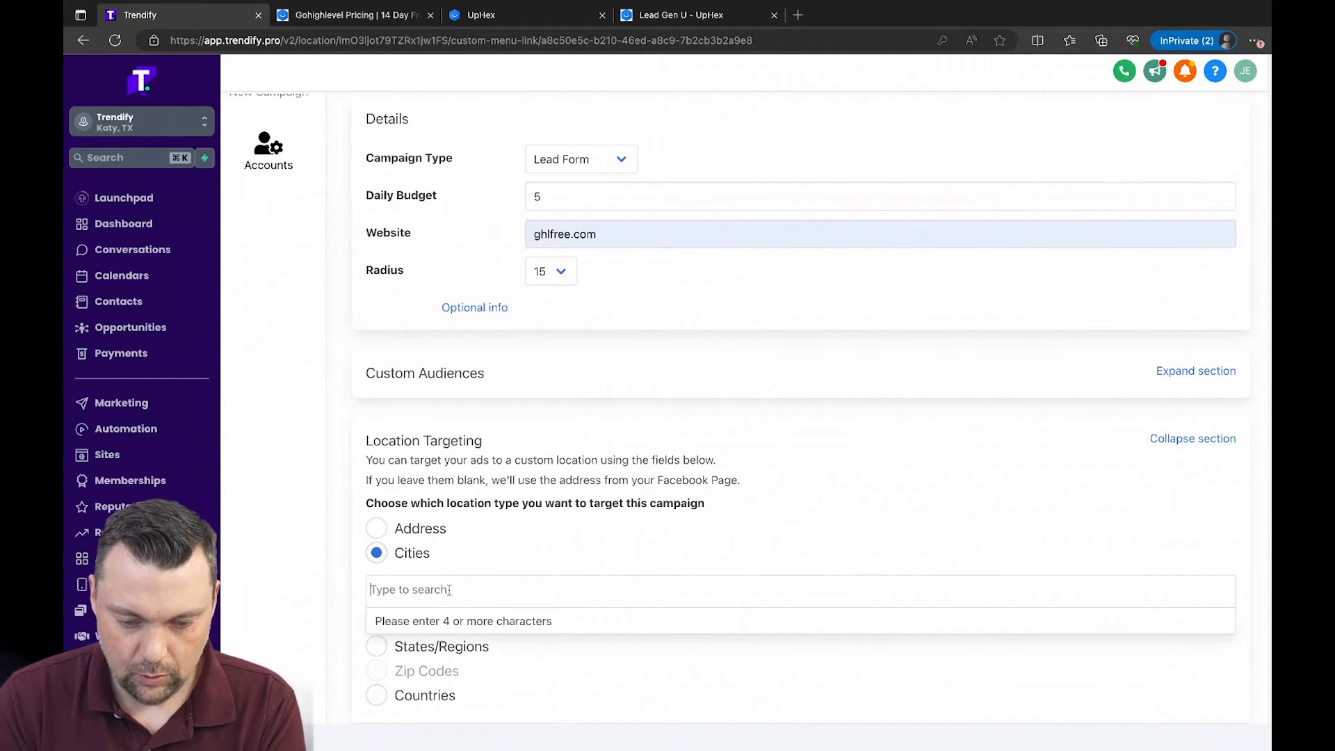
{"action": "type", "text": "New Or"}
{"action": "key", "text": "Return"}
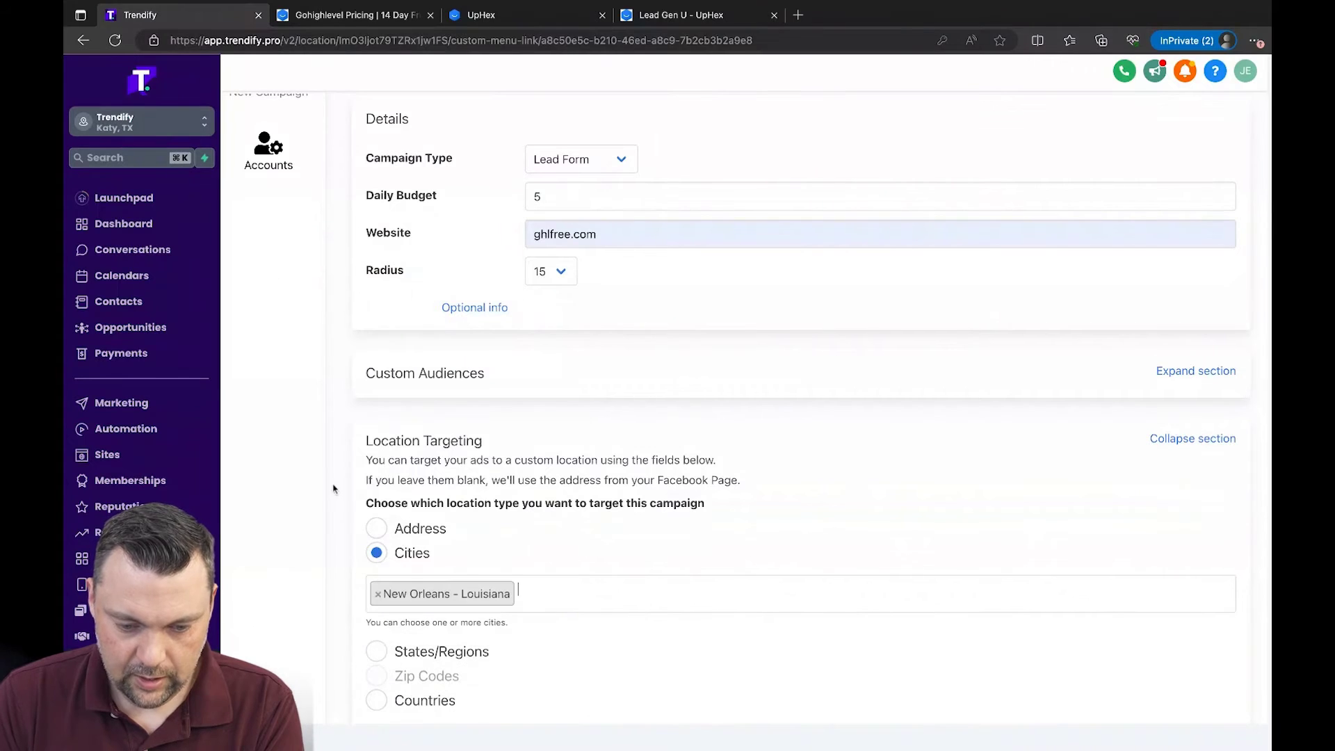
{"action": "scroll", "coordinate": [331, 497], "scroll_direction": "down", "scroll_amount": 5}
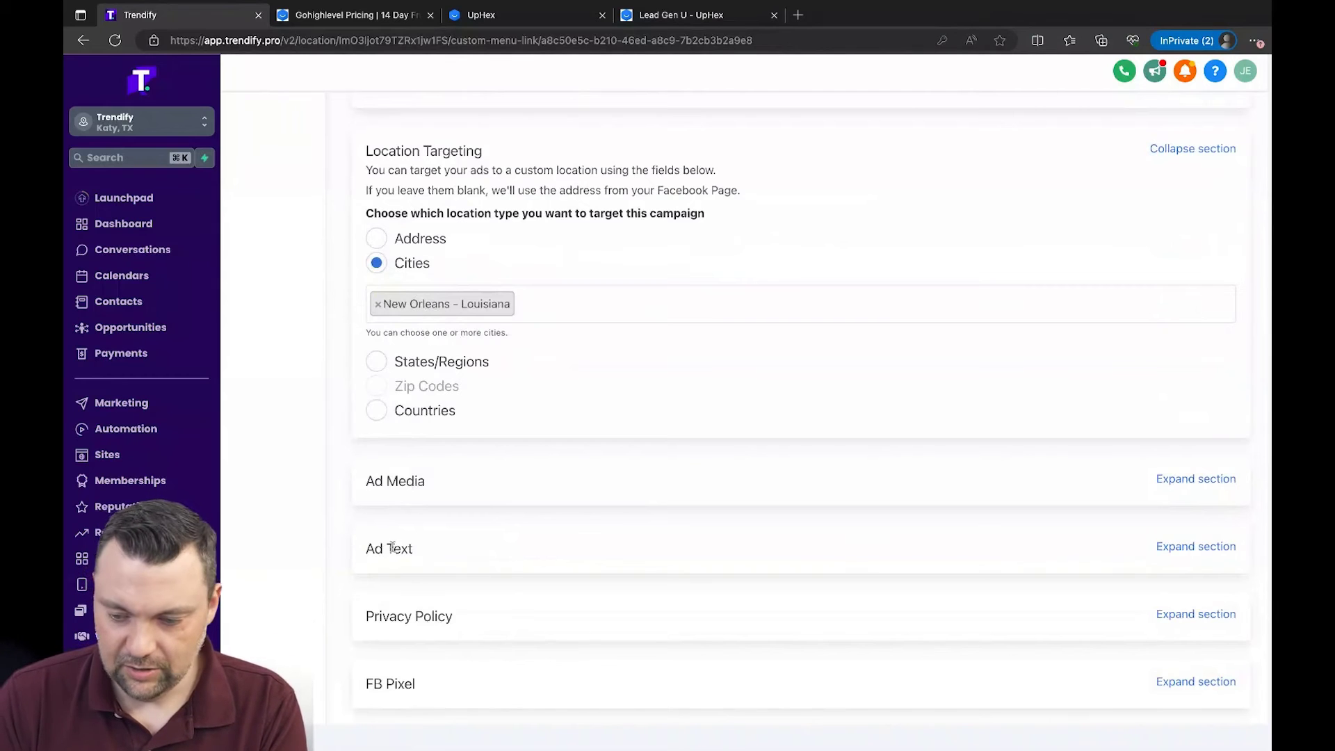
{"action": "left_click", "coordinate": [1188, 556]}
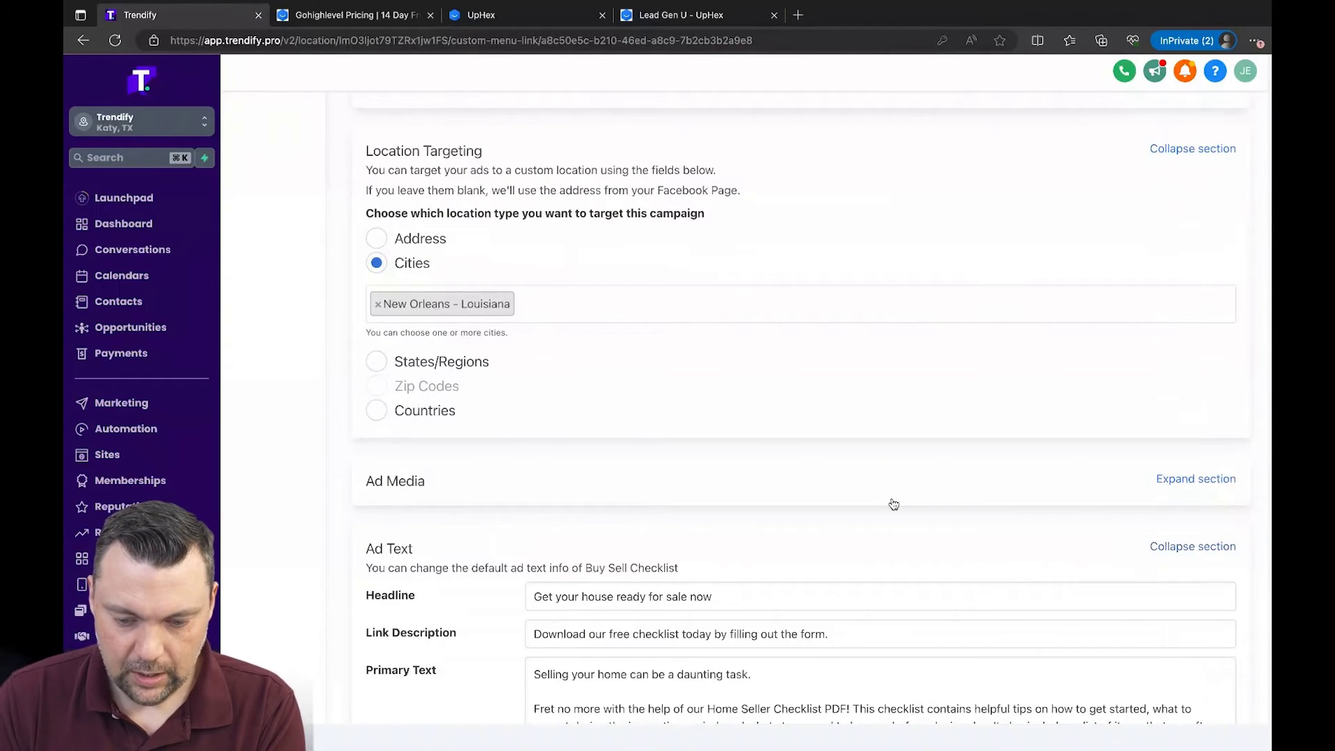
{"action": "scroll", "coordinate": [890, 506], "scroll_direction": "down", "scroll_amount": 4}
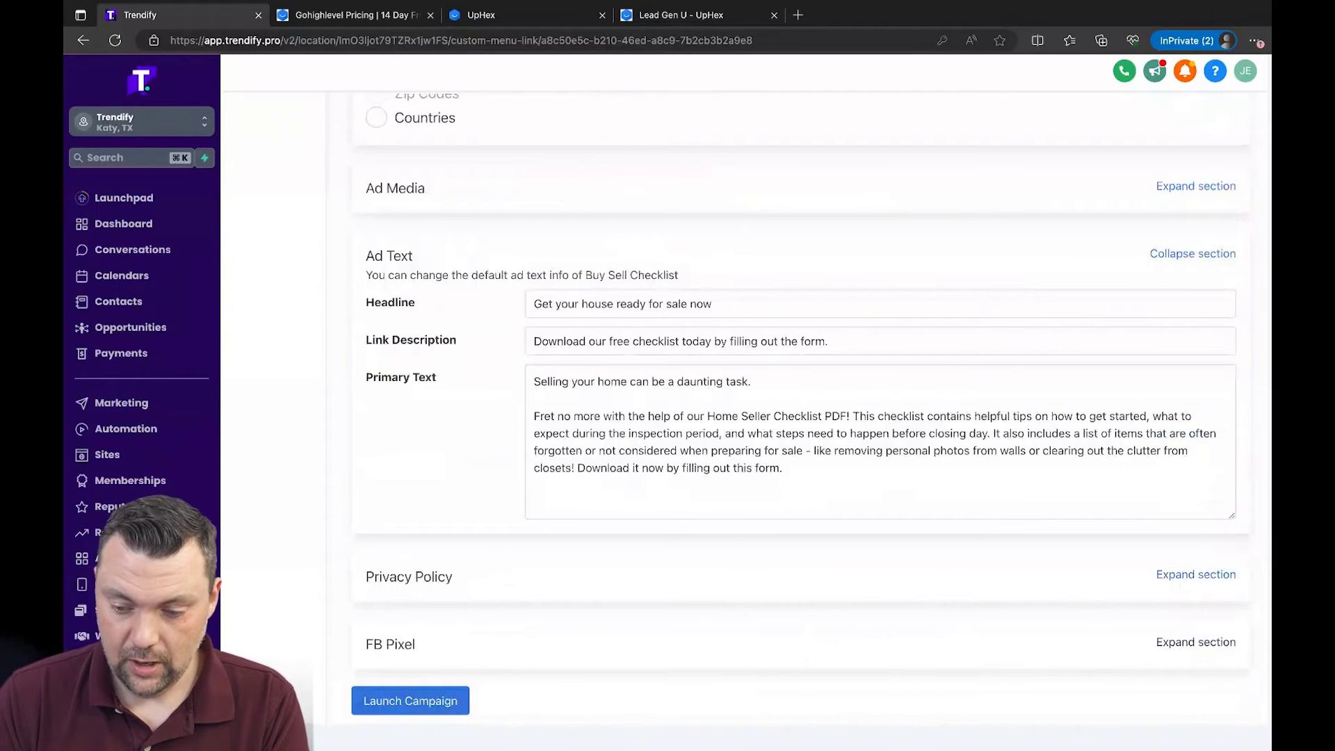
{"action": "scroll", "coordinate": [1037, 601], "scroll_direction": "down", "scroll_amount": 1}
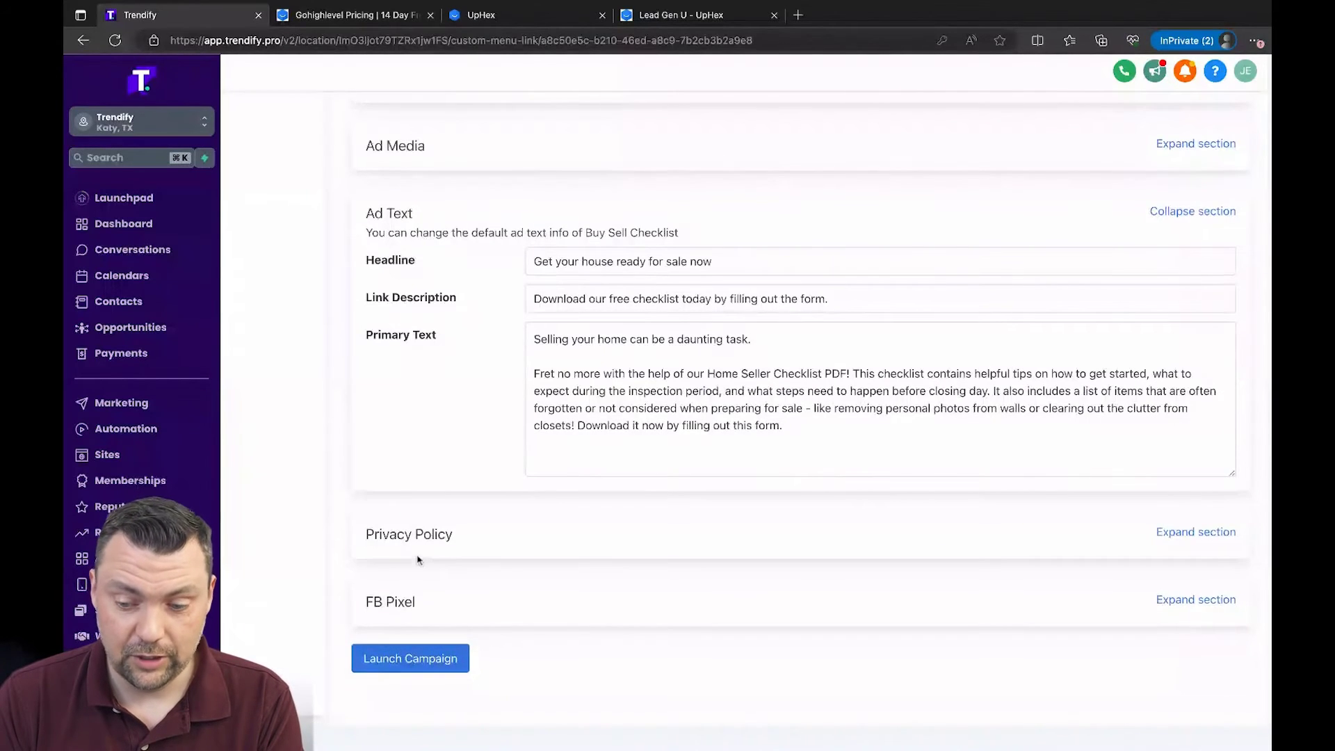
{"action": "scroll", "coordinate": [418, 560], "scroll_direction": "up", "scroll_amount": 3}
{"action": "scroll", "coordinate": [417, 560], "scroll_direction": "up", "scroll_amount": 10}
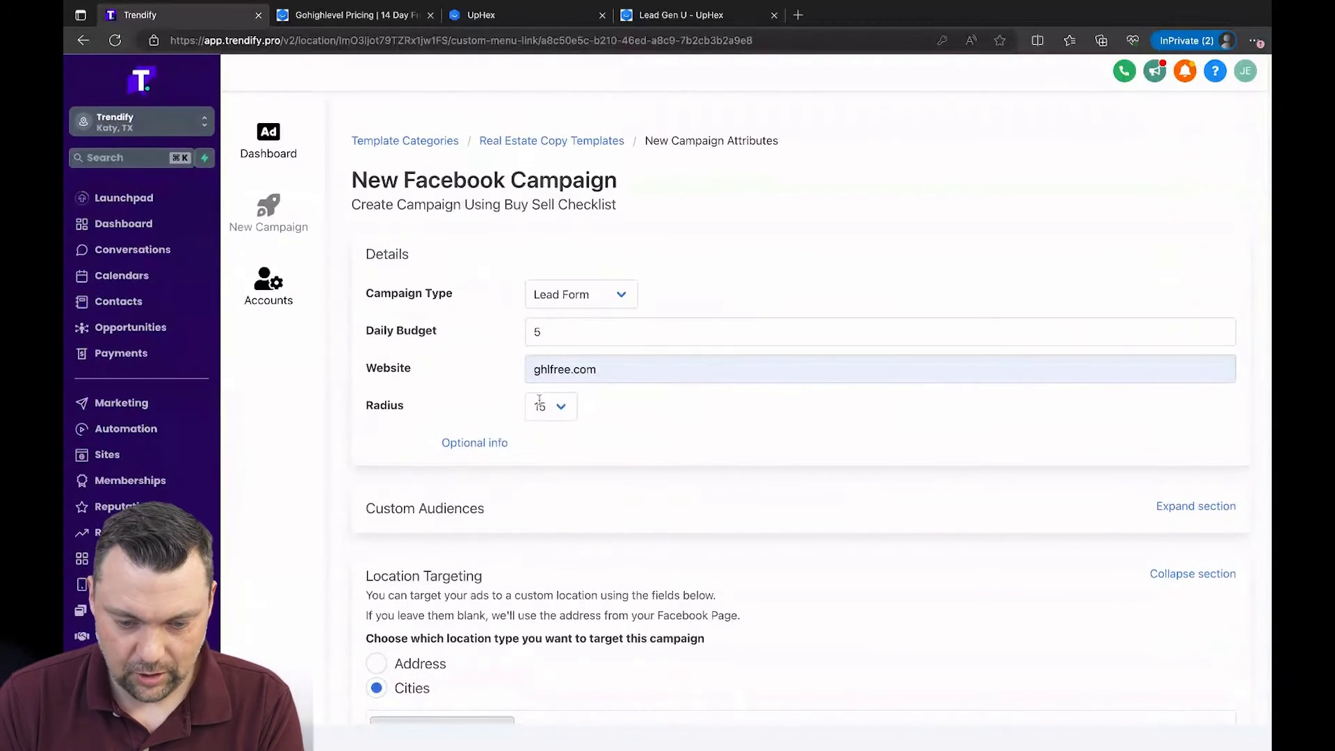
{"action": "scroll", "coordinate": [515, 447], "scroll_direction": "down", "scroll_amount": 15}
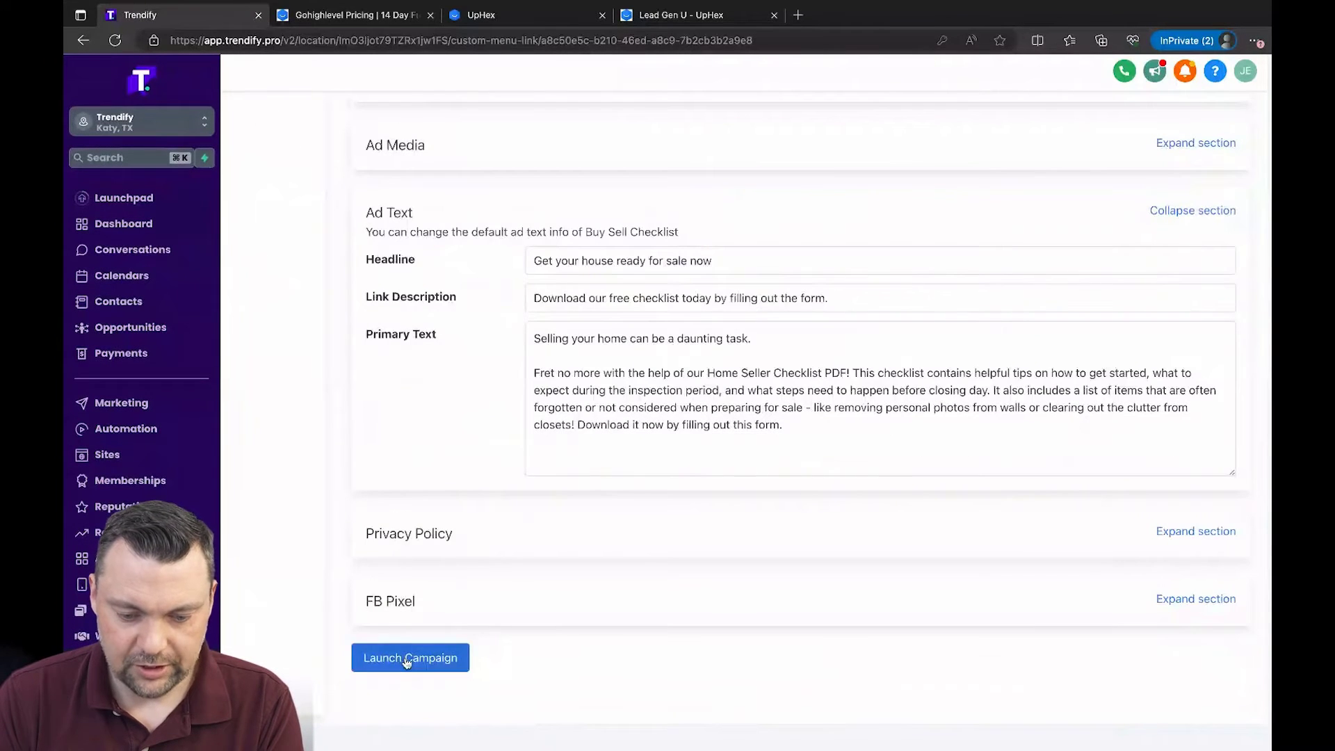
{"action": "left_click", "coordinate": [407, 659]}
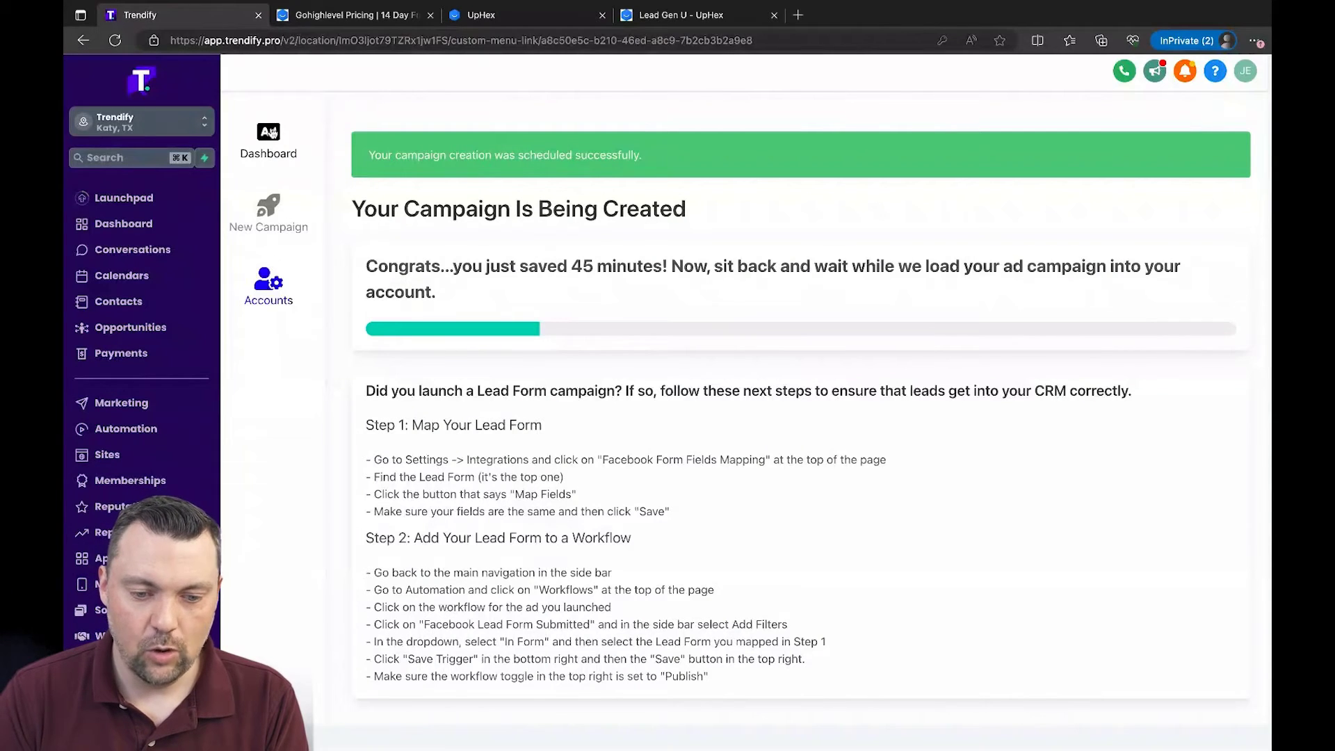
Step: Return to the UpHex Template Library showing the Roofing Facebook templates
{"action": "left_click", "coordinate": [513, 19]}
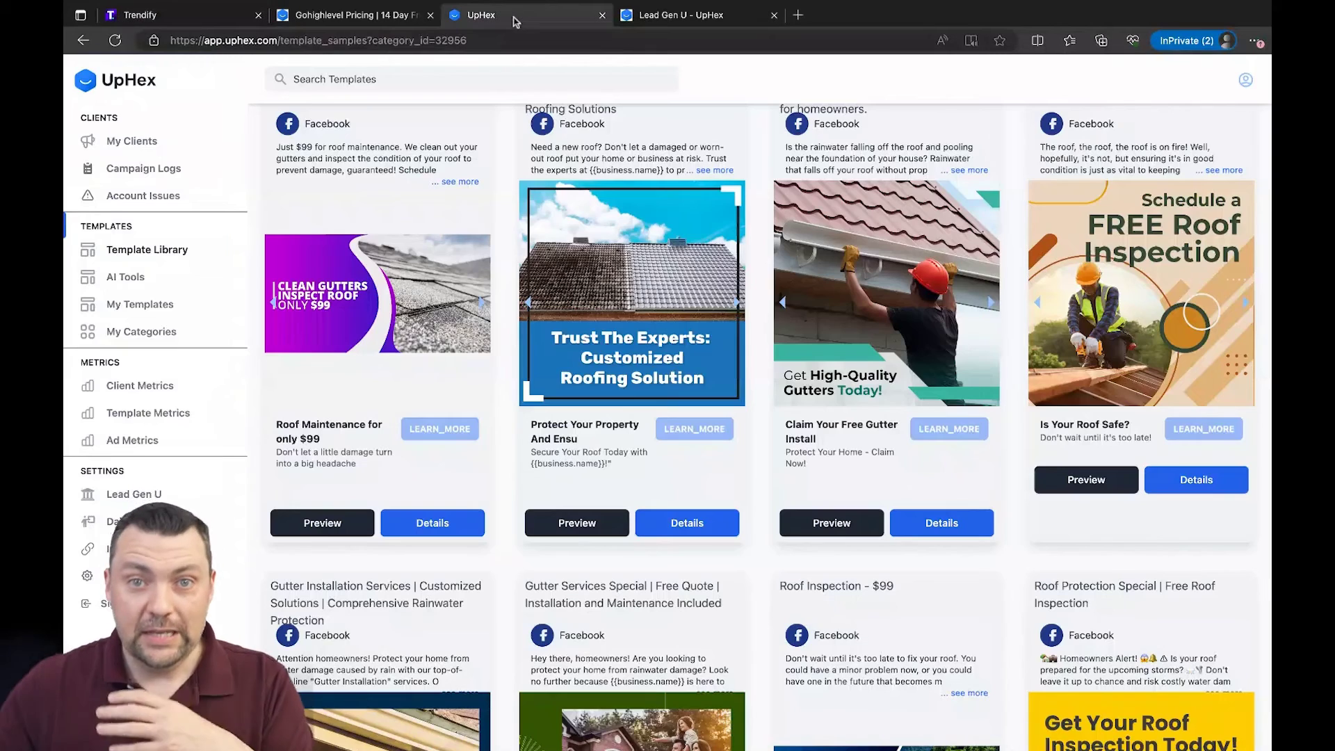